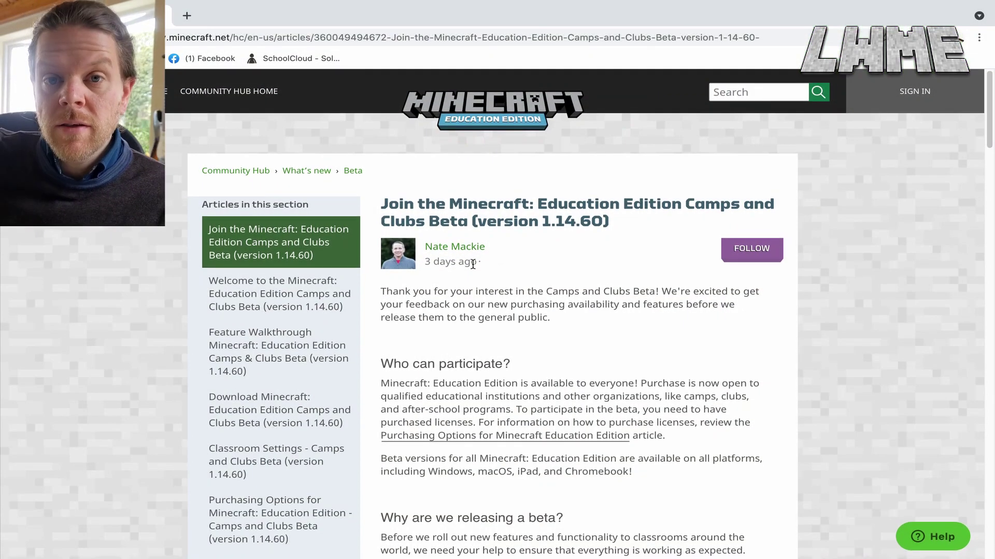
- Scroll through the Join and Welcome beta articles, then open the Feature Walkthrough article
scroll(540, 318, "down", 3)
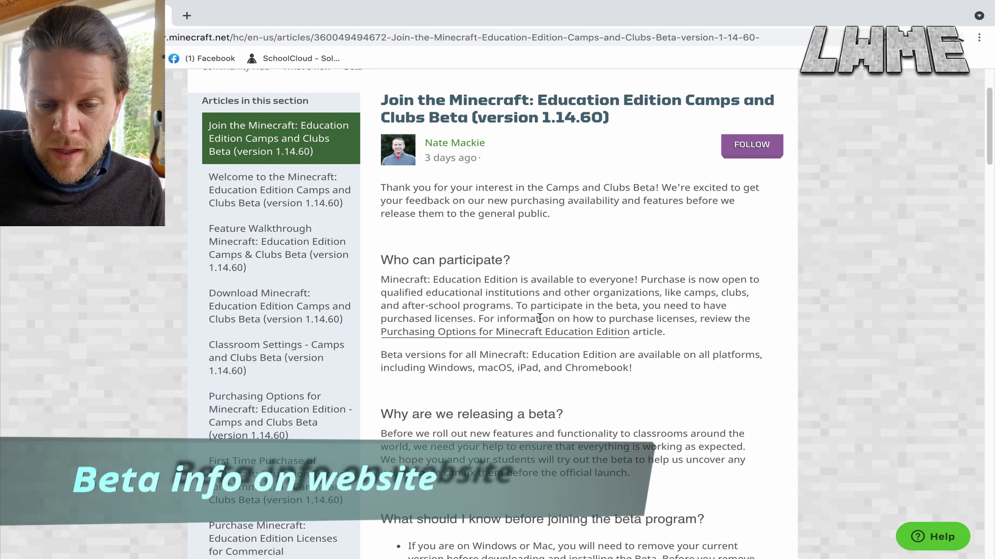
scroll(540, 318, "down", 3)
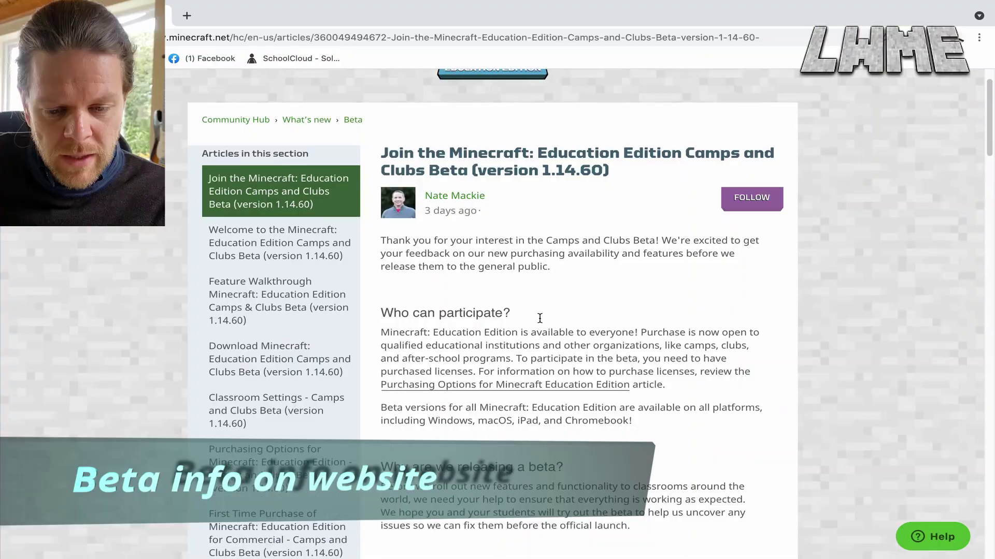
scroll(270, 321, "up", 1)
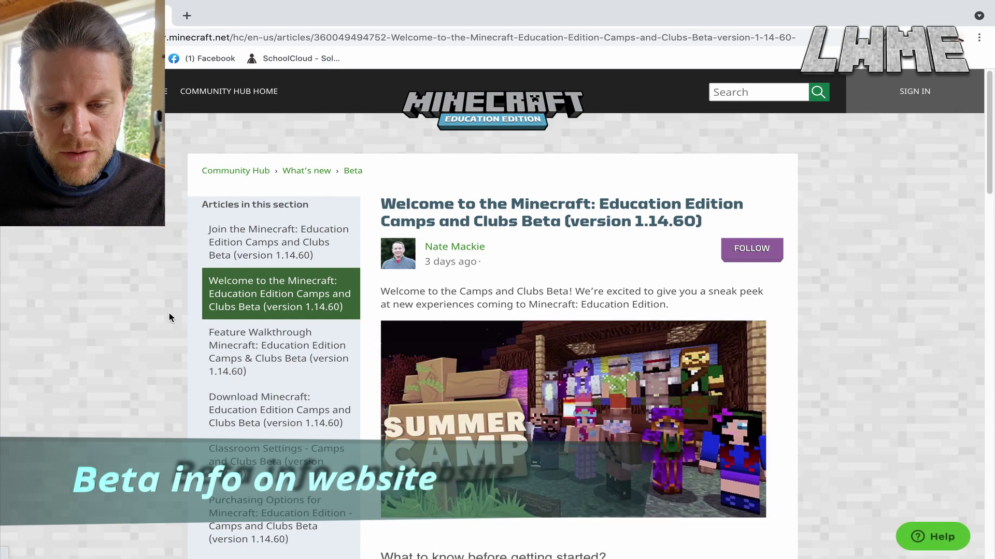
scroll(557, 316, "down", 6)
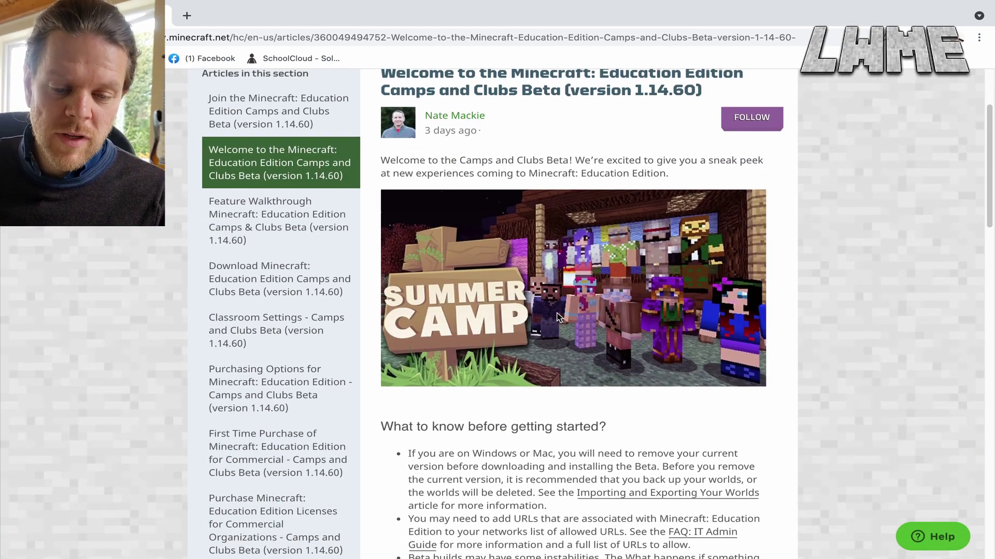
scroll(556, 312, "down", 6)
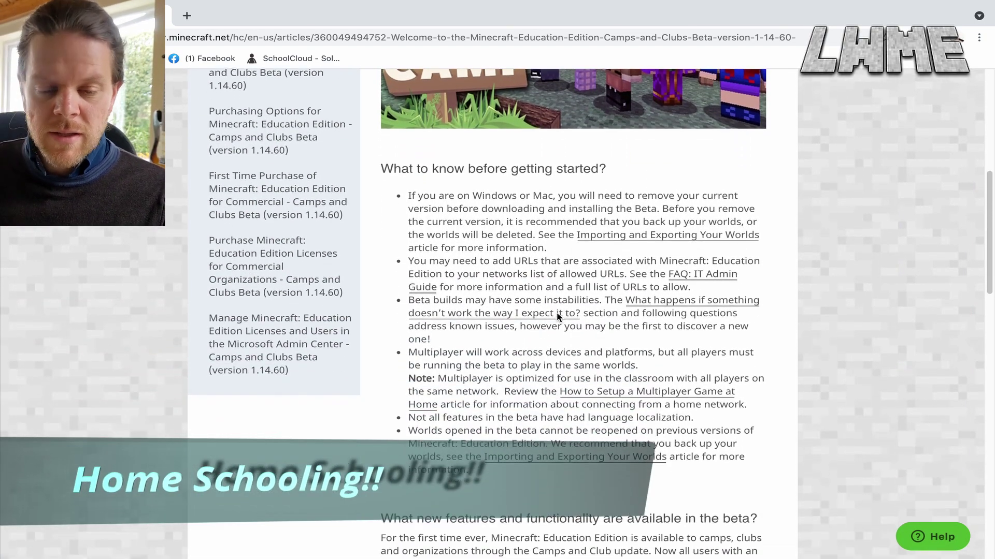
scroll(557, 313, "down", 5)
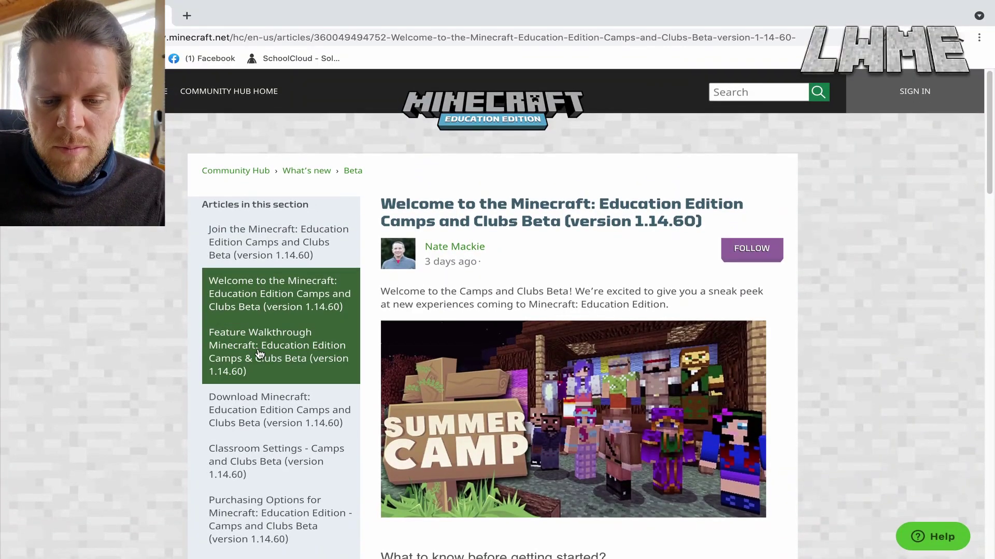
left_click(252, 353)
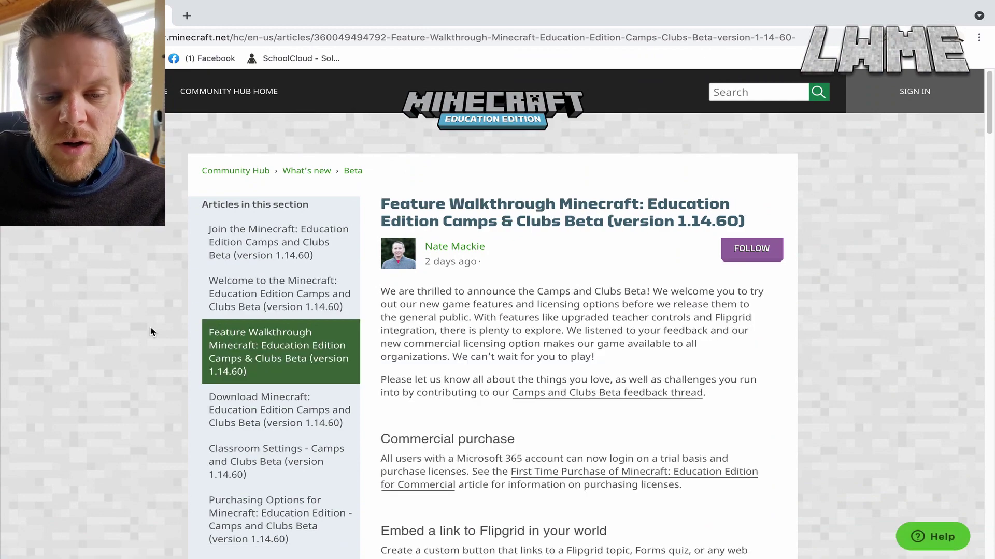
- Read down the Feature Walkthrough to 'Share a link' and through the Download beta article
scroll(756, 354, "down", 15)
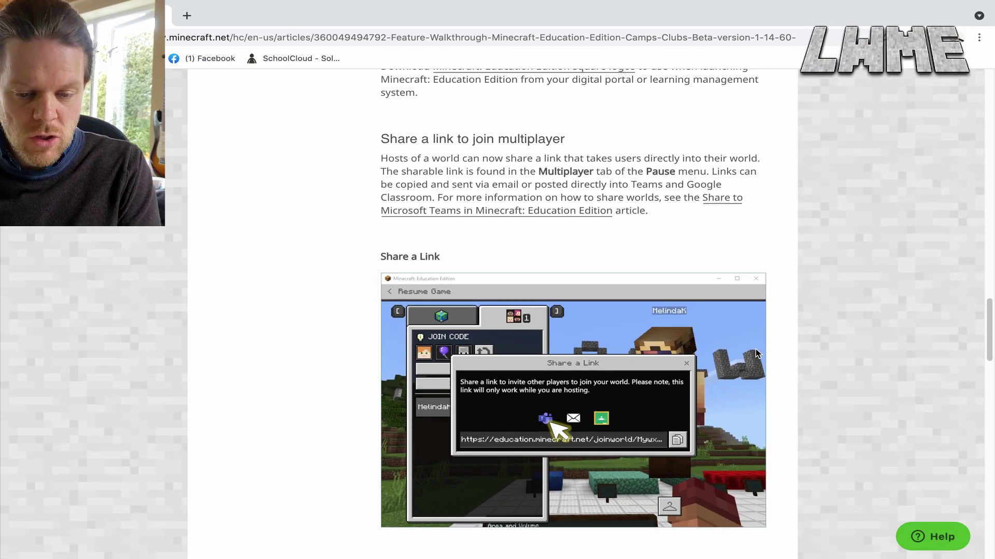
scroll(756, 354, "down", 15)
scroll(755, 349, "up", 7)
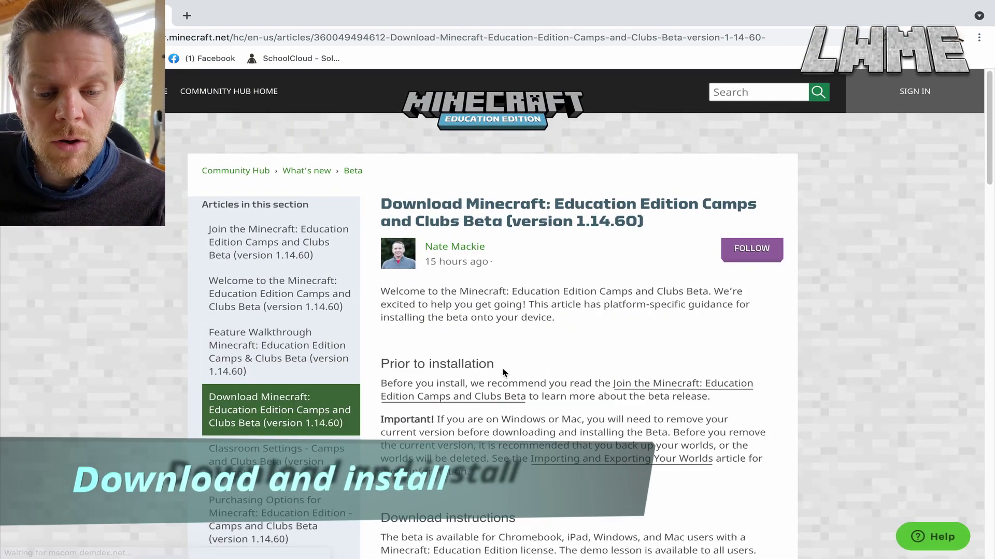
scroll(502, 369, "down", 3)
scroll(587, 328, "down", 3)
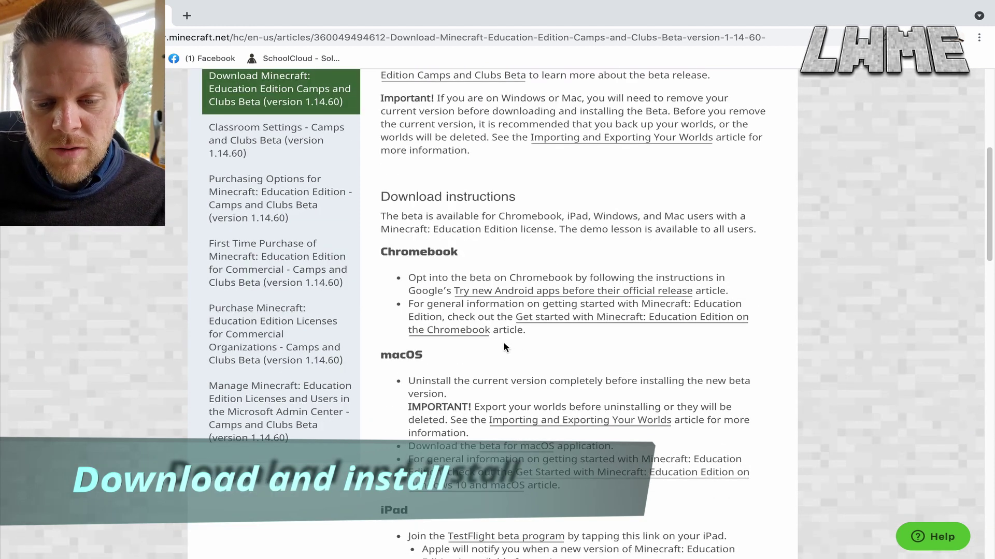
scroll(505, 347, "down", 1)
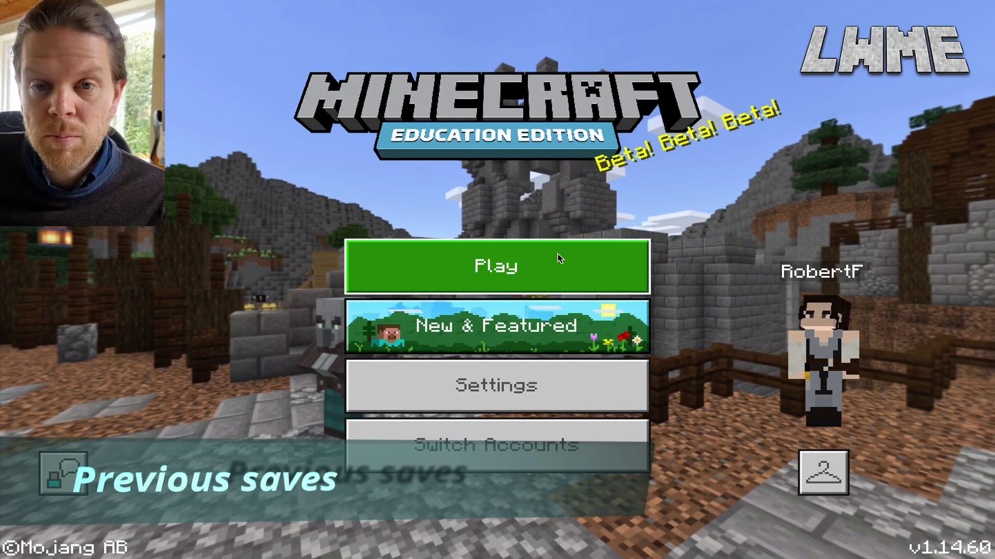
- Load the 0.69MB Coding Fundamentals world from My Worlds and back away from the panda
left_click(557, 253)
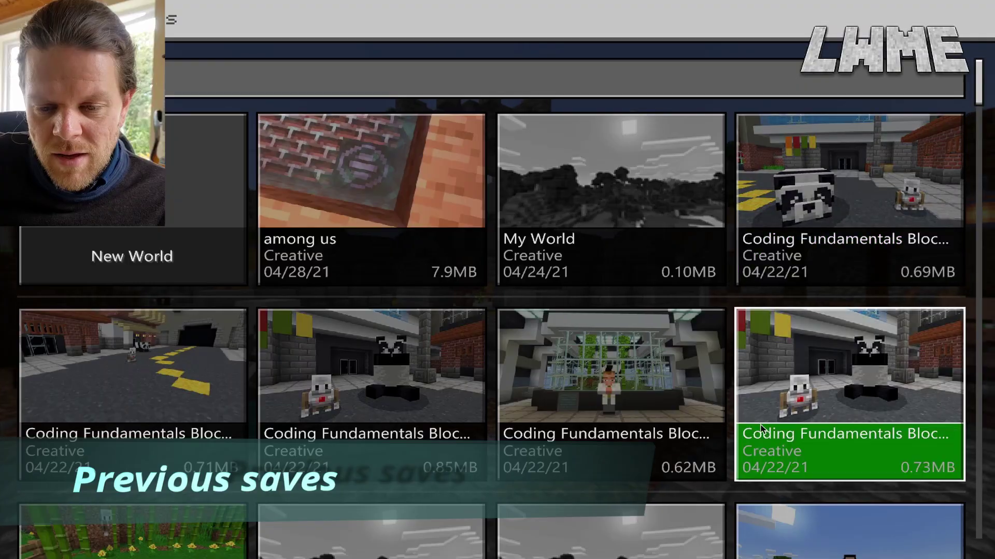
scroll(166, 365, "down", 2)
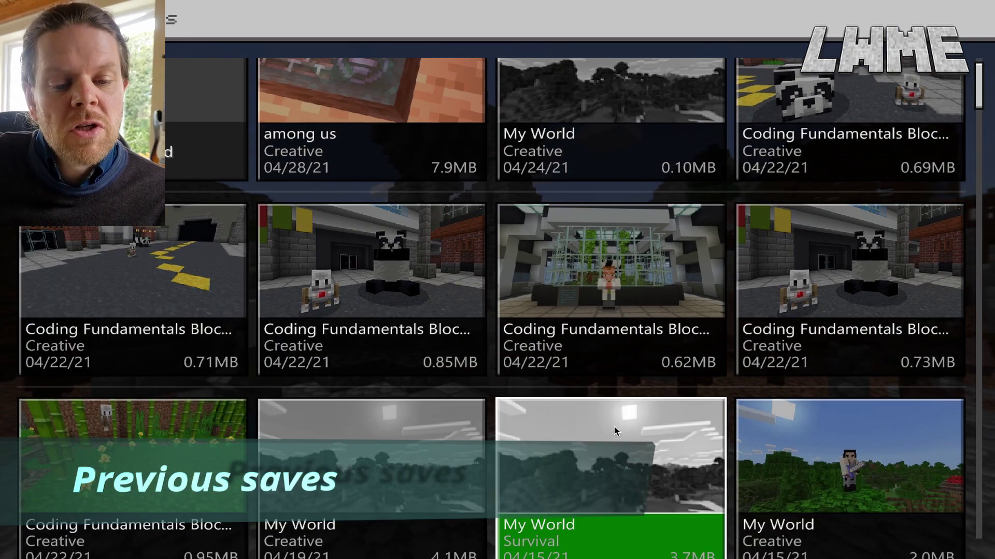
scroll(518, 399, "down", 2)
scroll(518, 401, "up", 3)
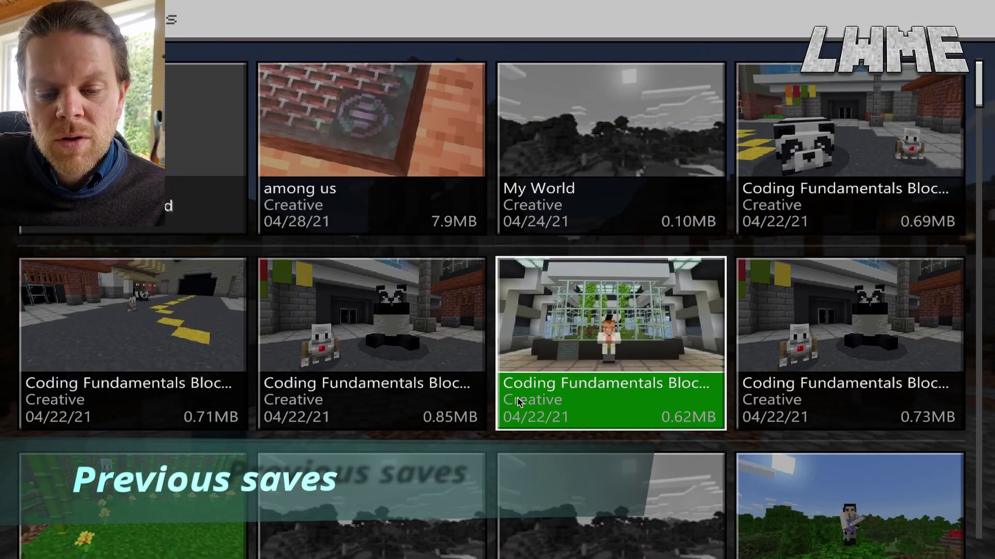
scroll(518, 401, "up", 1)
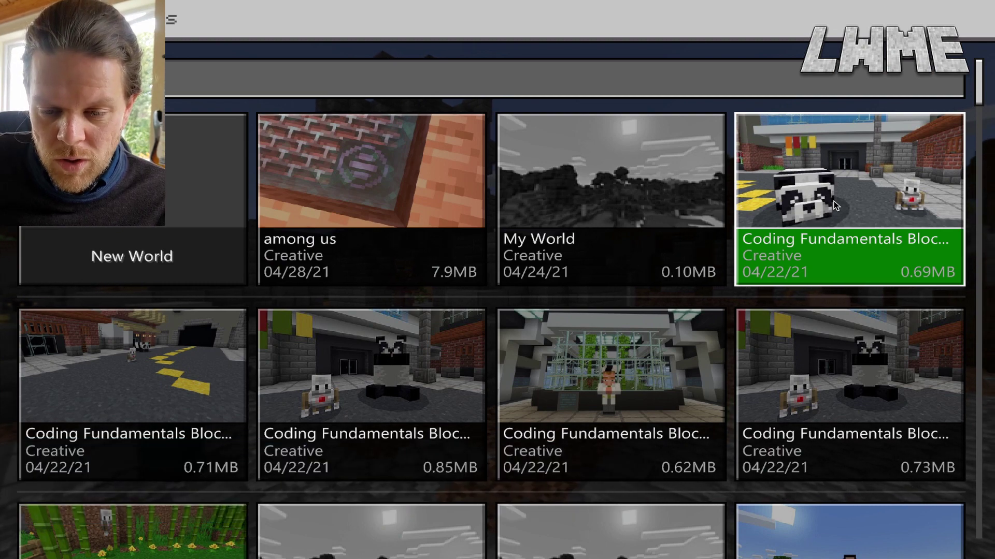
left_click(835, 206)
left_click(811, 121)
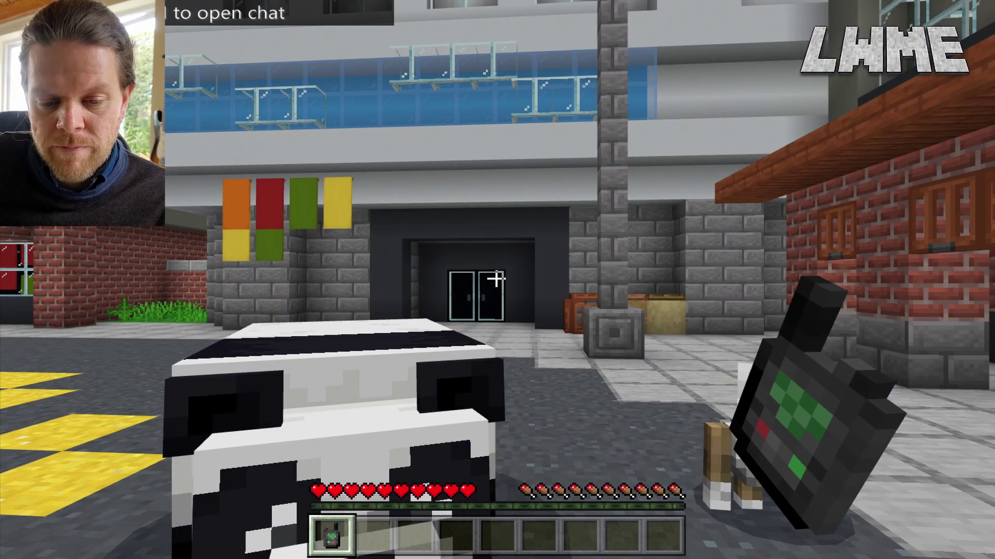
key("s")
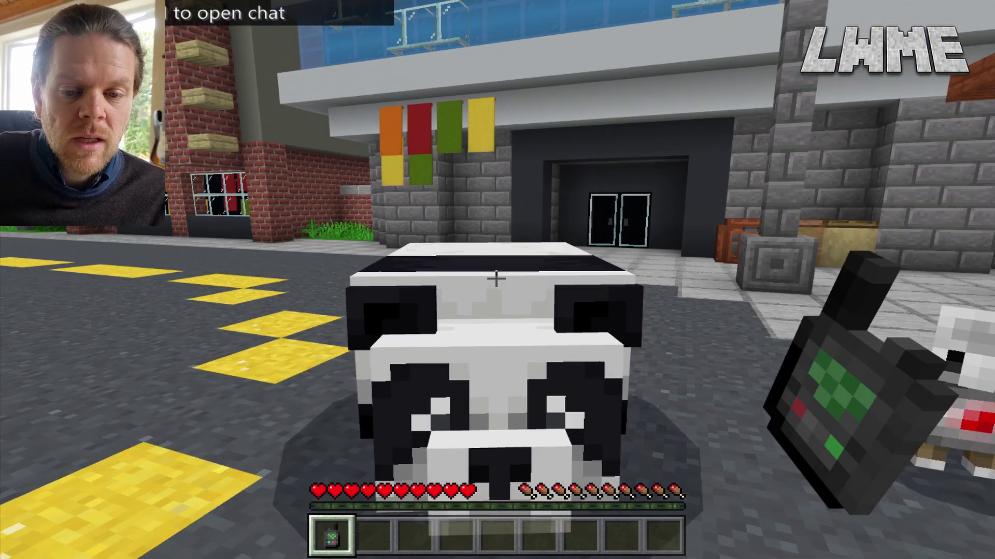
key("s")
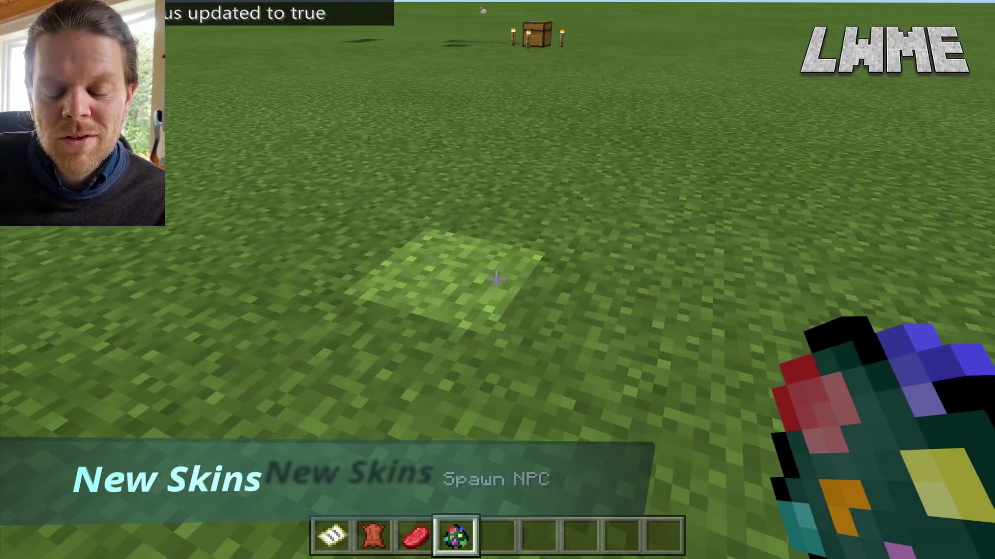
- Spawn an NPC on the grass and give it the lime hard-hat worker skin
right_click(495, 279)
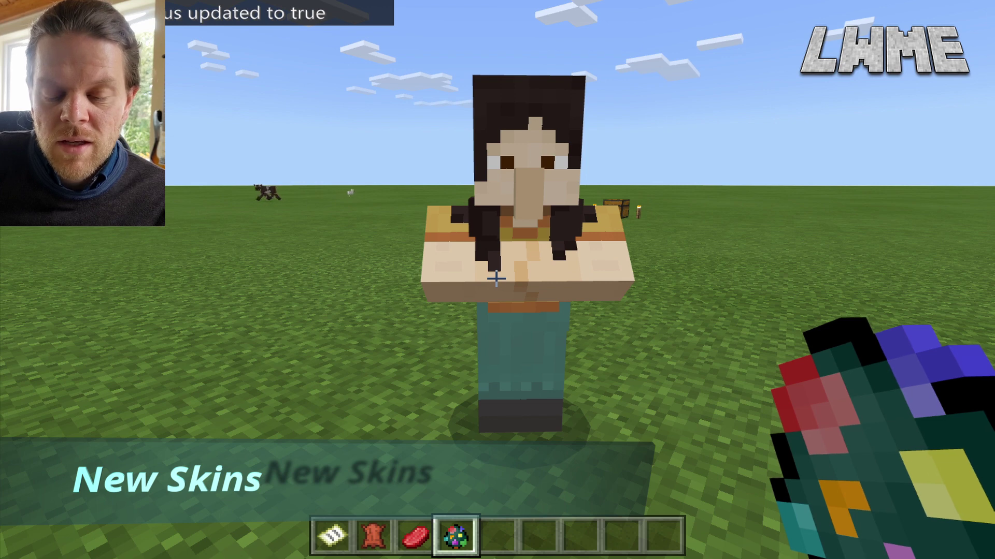
right_click(496, 280)
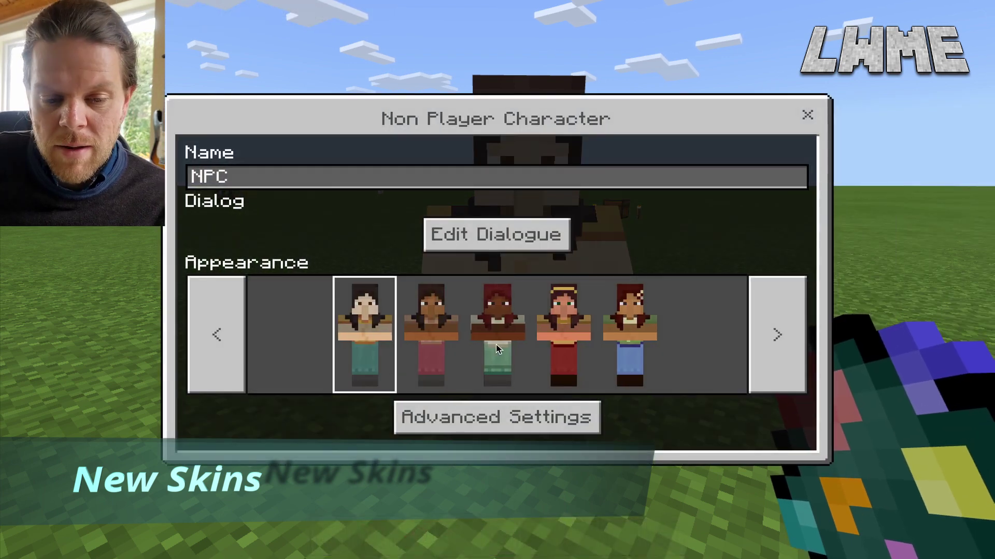
left_click(769, 333)
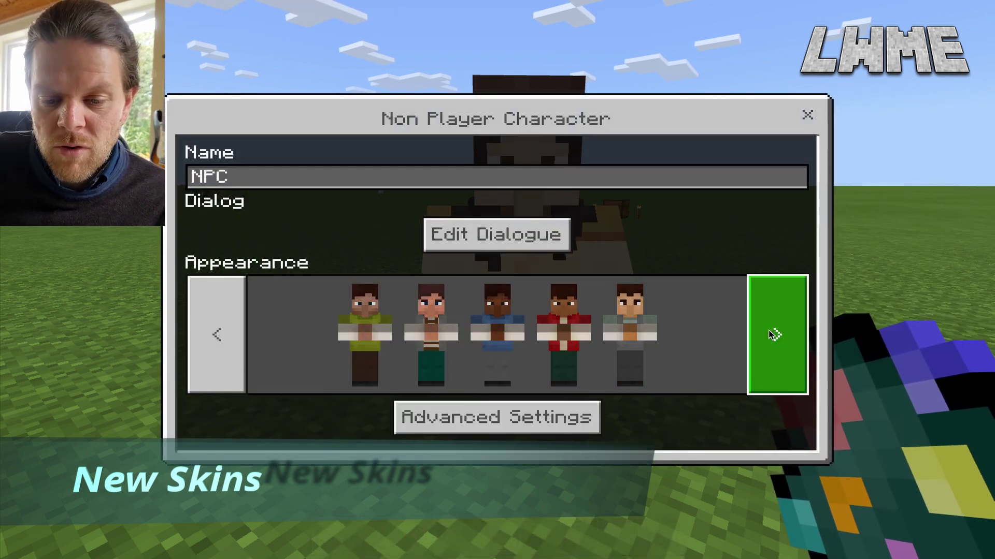
left_click(771, 334)
left_click(772, 334)
left_click(772, 334)
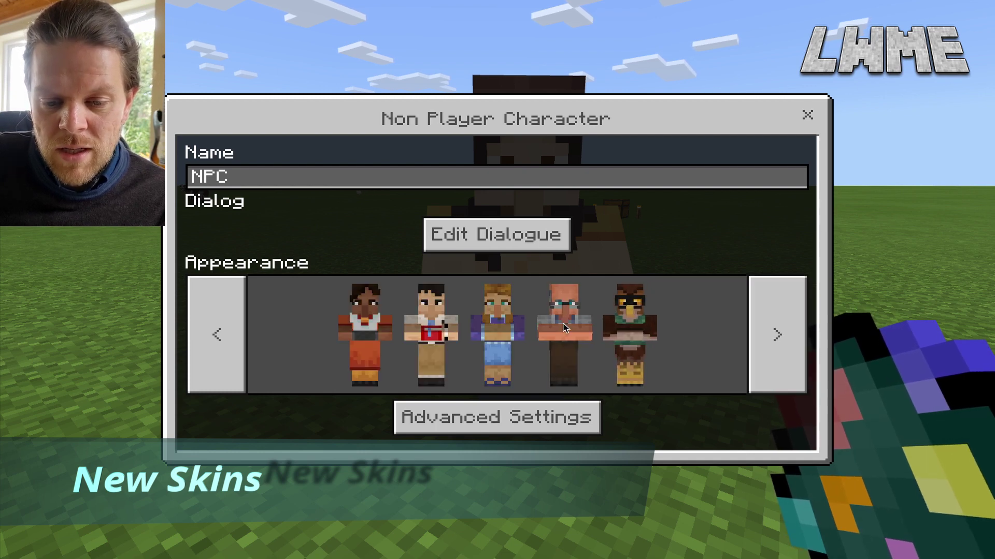
left_click(791, 311)
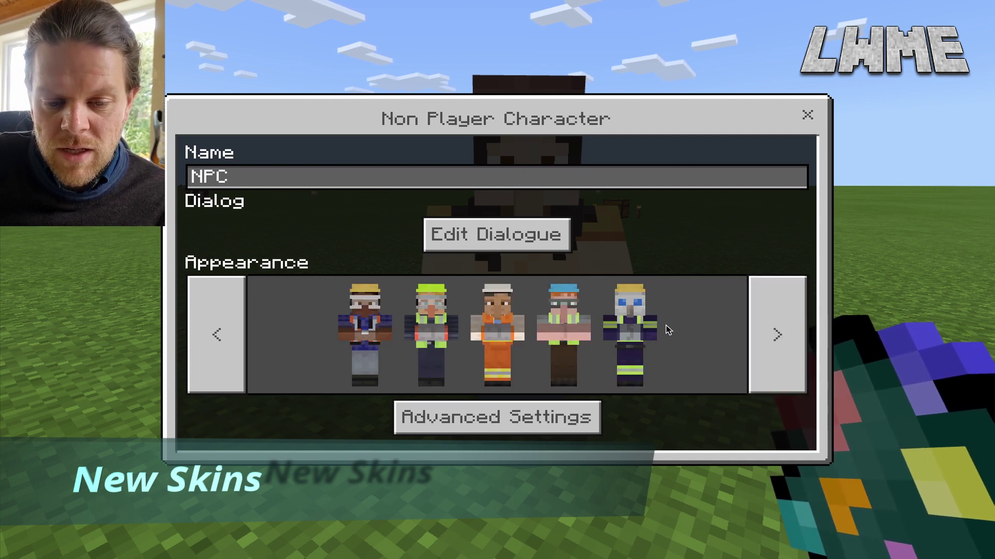
left_click(764, 334)
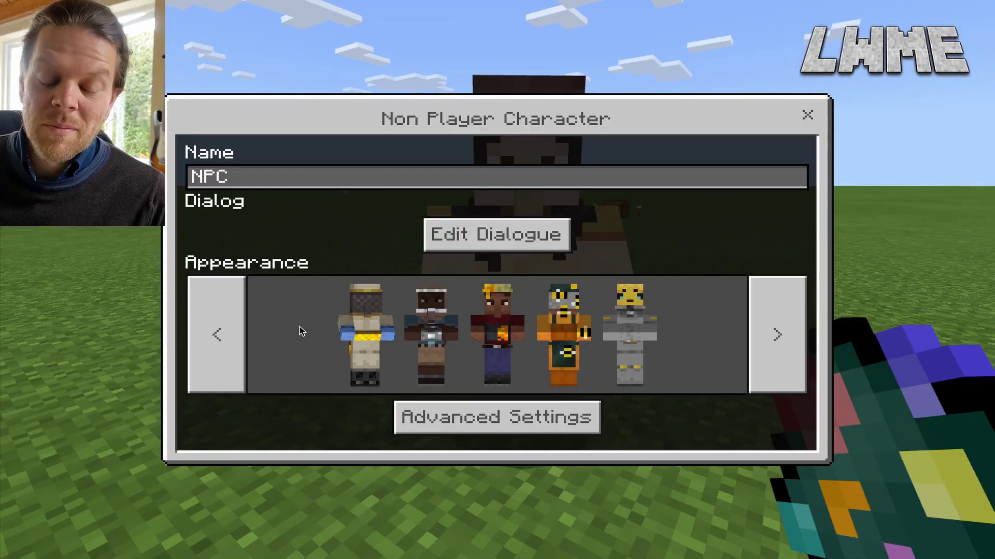
left_click(218, 332)
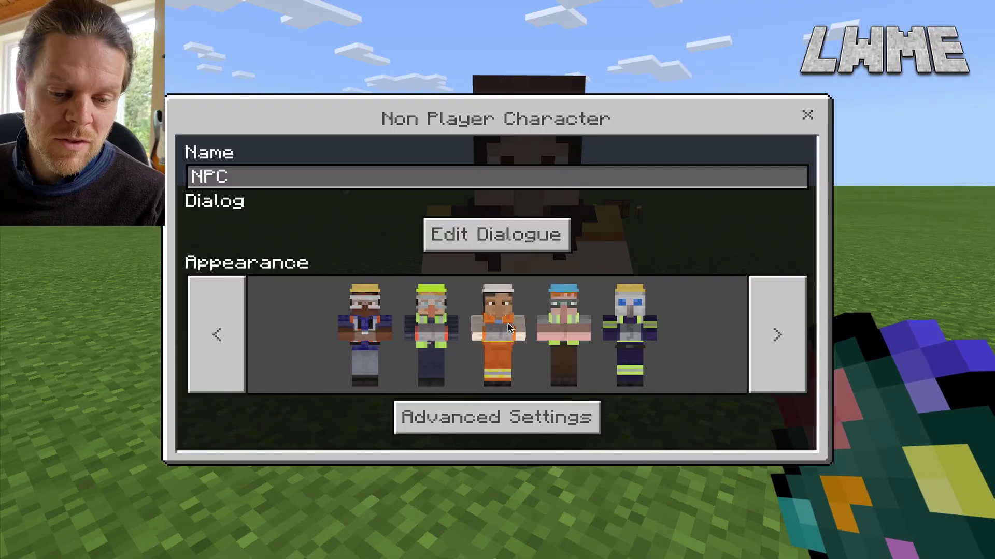
left_click(434, 340)
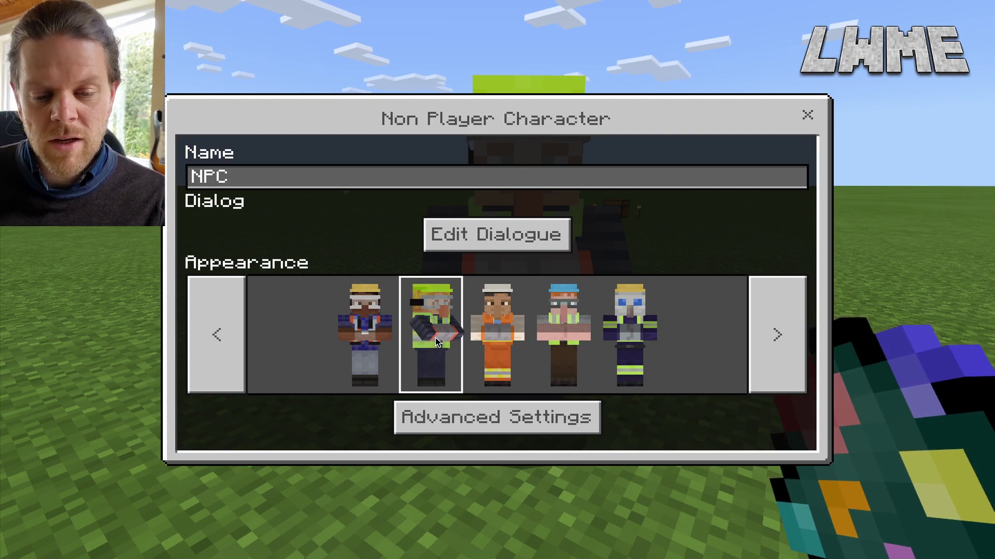
left_click(809, 116)
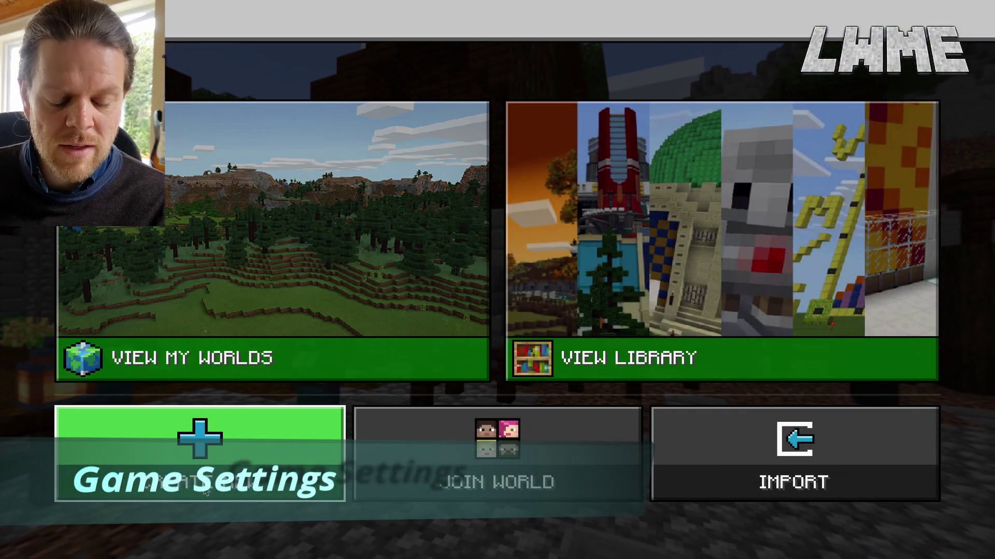
- Start a new world with Creative as the default game mode and Starting Map on
left_click(206, 491)
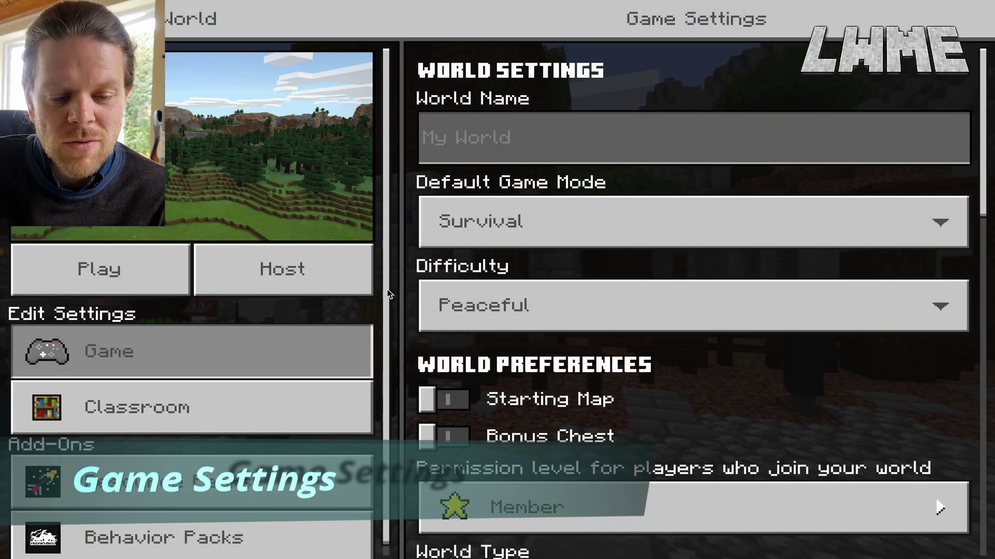
left_click(517, 223)
left_click(495, 244)
scroll(504, 352, "down", 1)
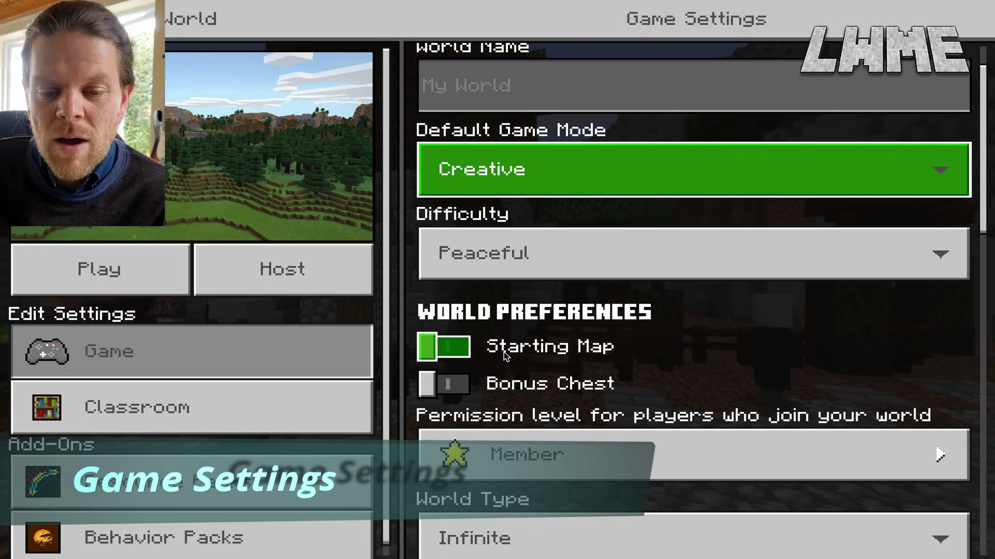
left_click(446, 346)
- Review the remaining world options and cheats, leaving Tile Drops on after toggling it
scroll(443, 331, "down", 1)
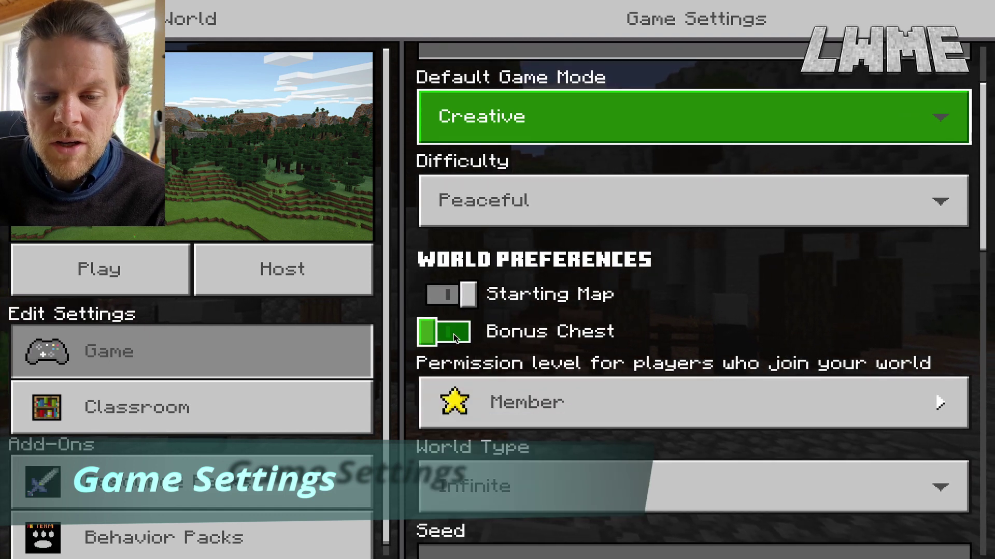
scroll(518, 326, "down", 5)
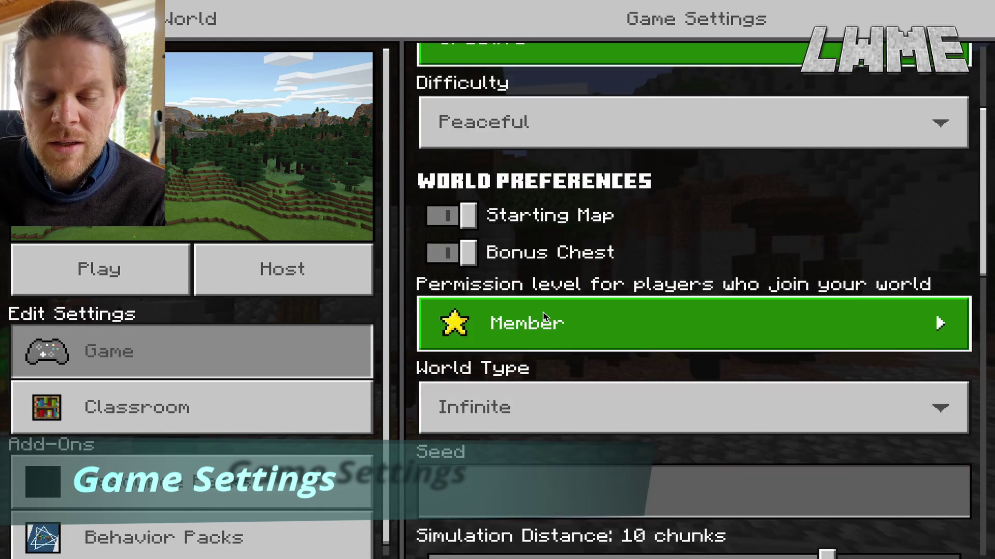
scroll(518, 336, "down", 1)
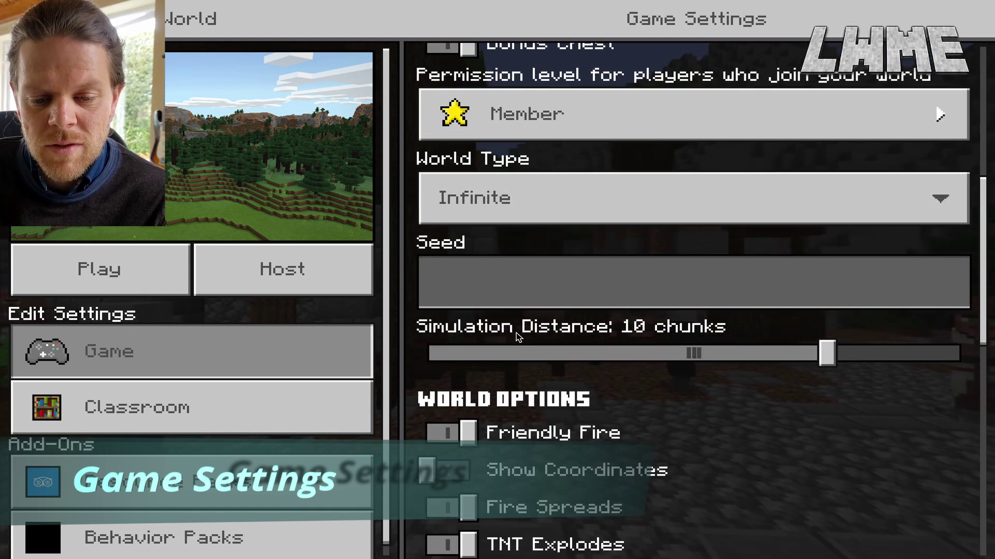
scroll(744, 355, "down", 2)
scroll(716, 375, "down", 2)
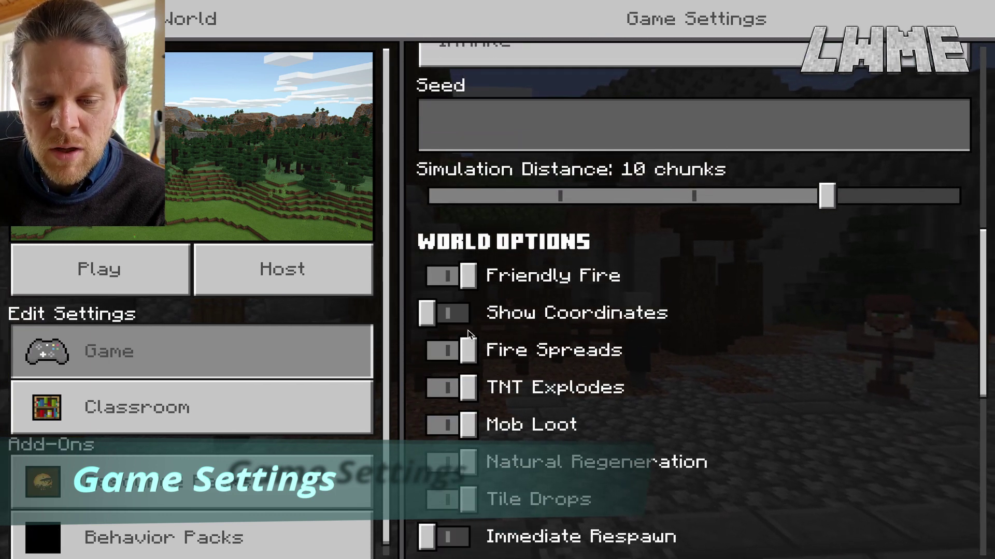
scroll(459, 310, "down", 2)
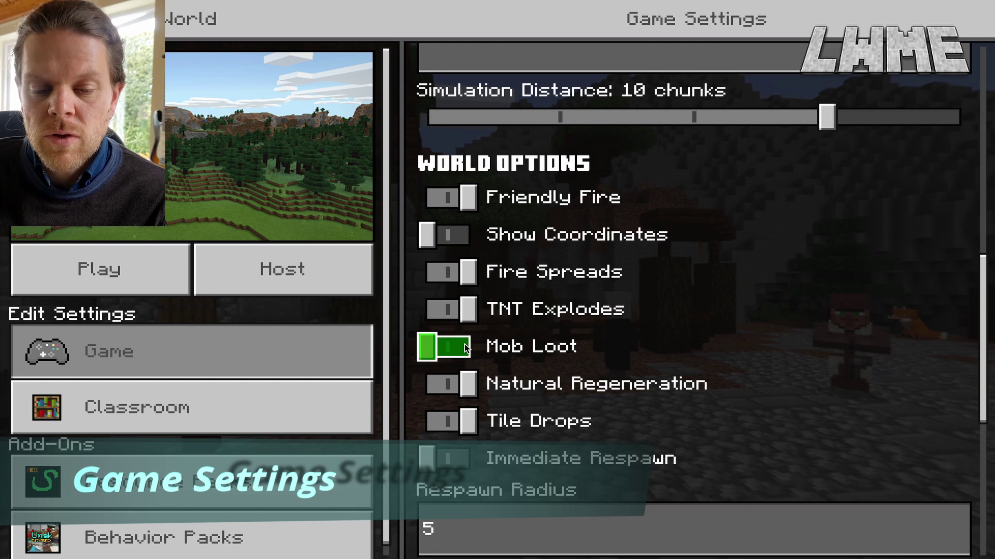
left_click(454, 422)
left_click(453, 422)
left_click(454, 422)
left_click(453, 422)
scroll(456, 393, "down", 7)
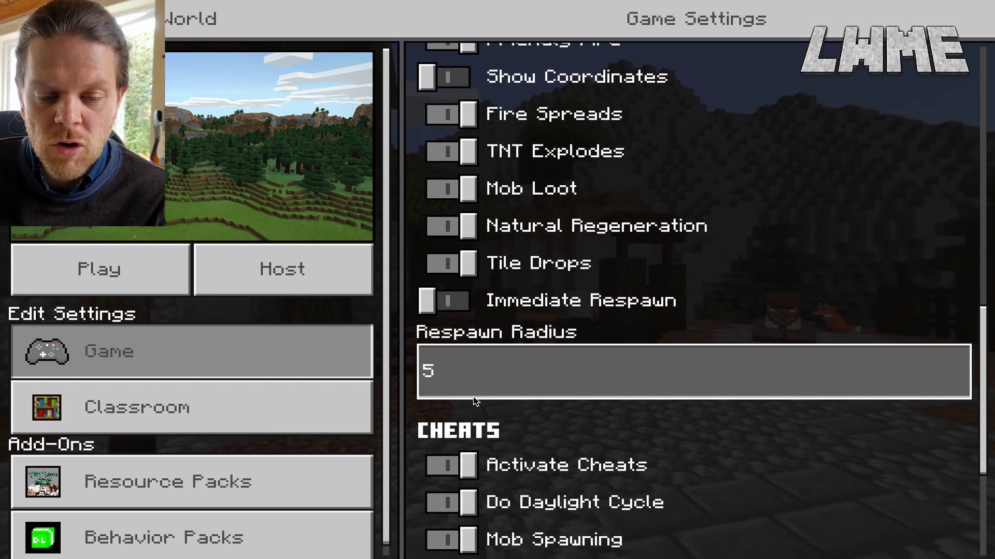
scroll(474, 398, "down", 3)
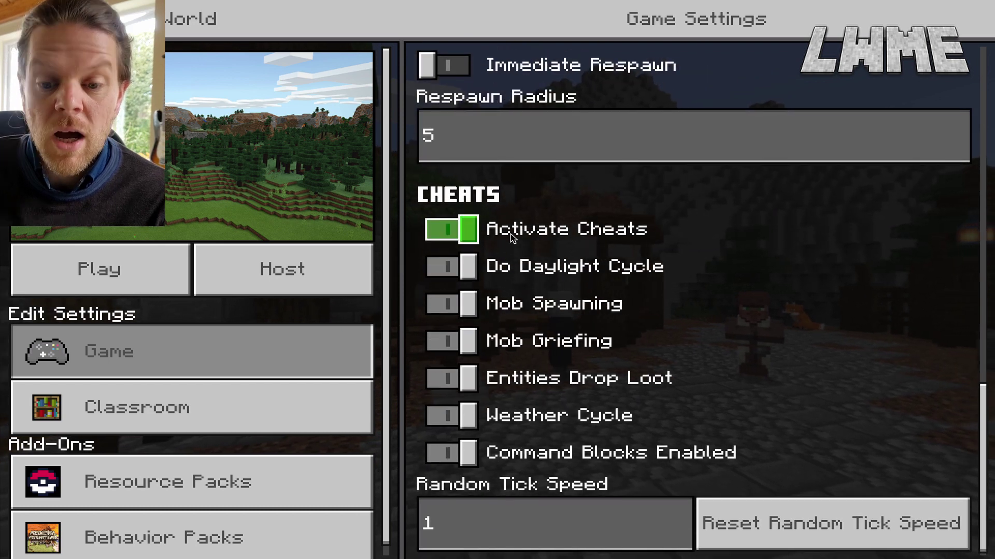
scroll(492, 275, "down", 1)
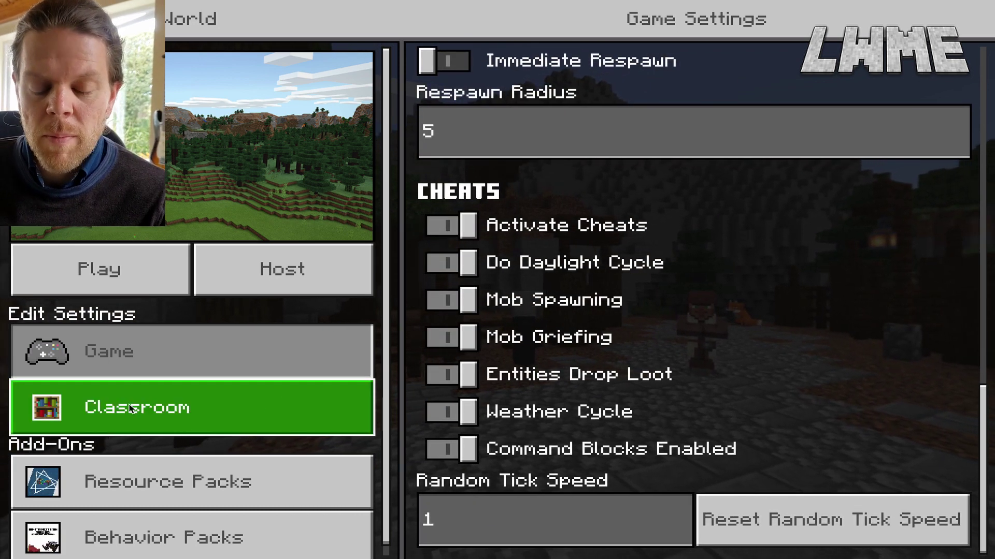
left_click(179, 418)
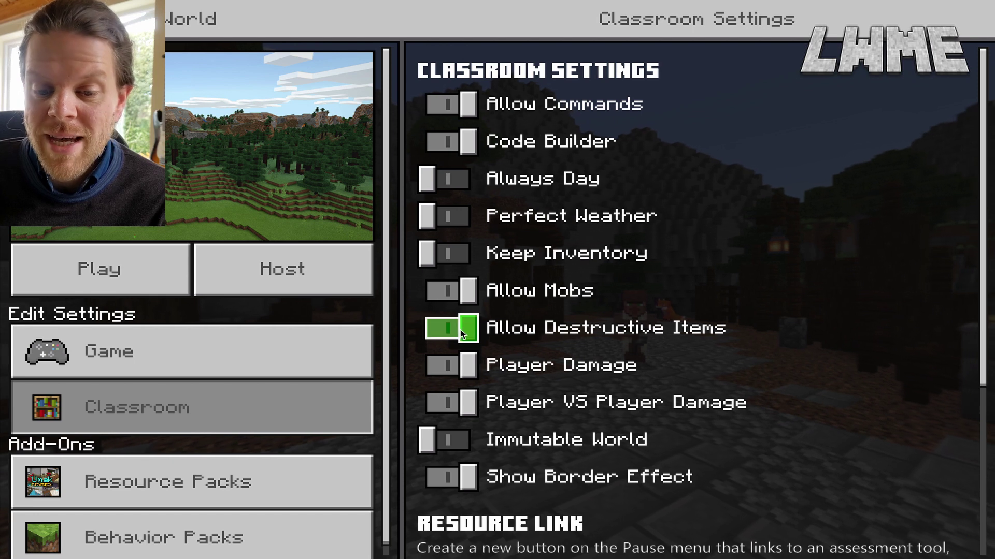
scroll(473, 446, "down", 5)
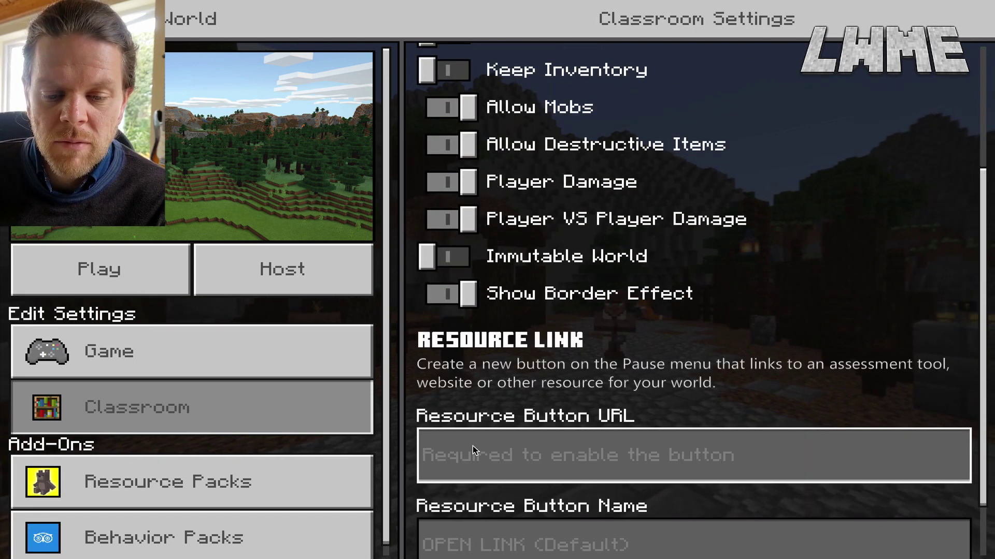
scroll(473, 446, "down", 2)
left_click(521, 404)
type("www.youtube.com/learnwithminecrafteducation")
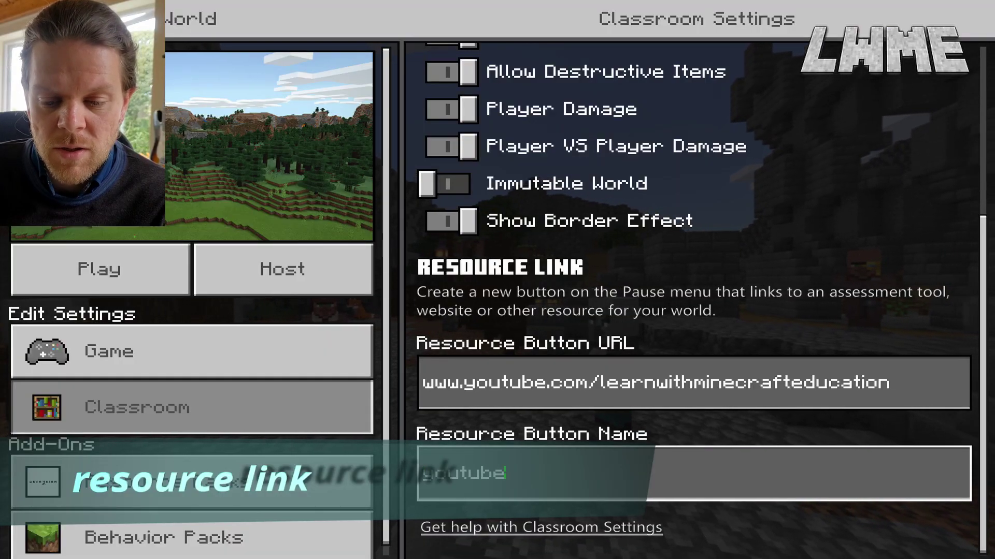
left_click(500, 500)
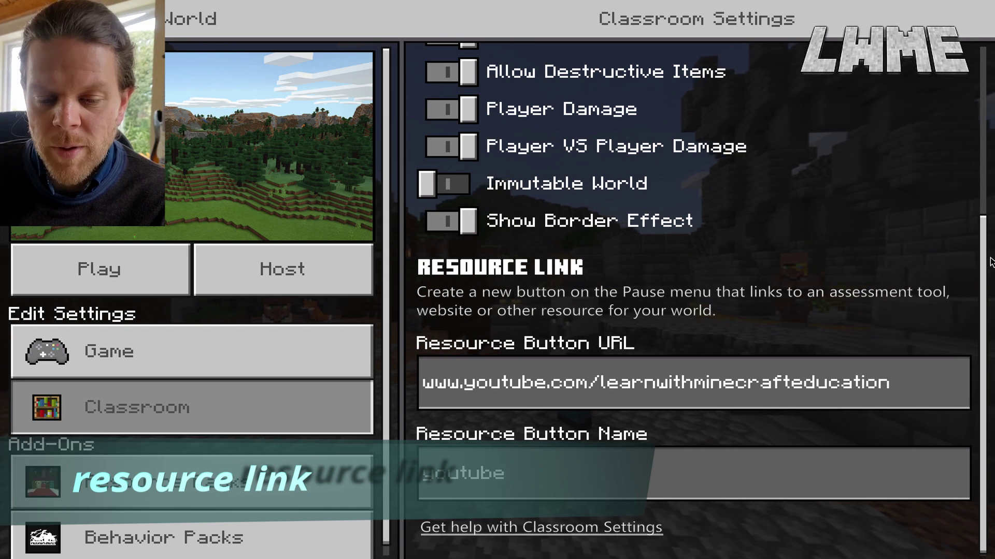
scroll(984, 263, "up", 5)
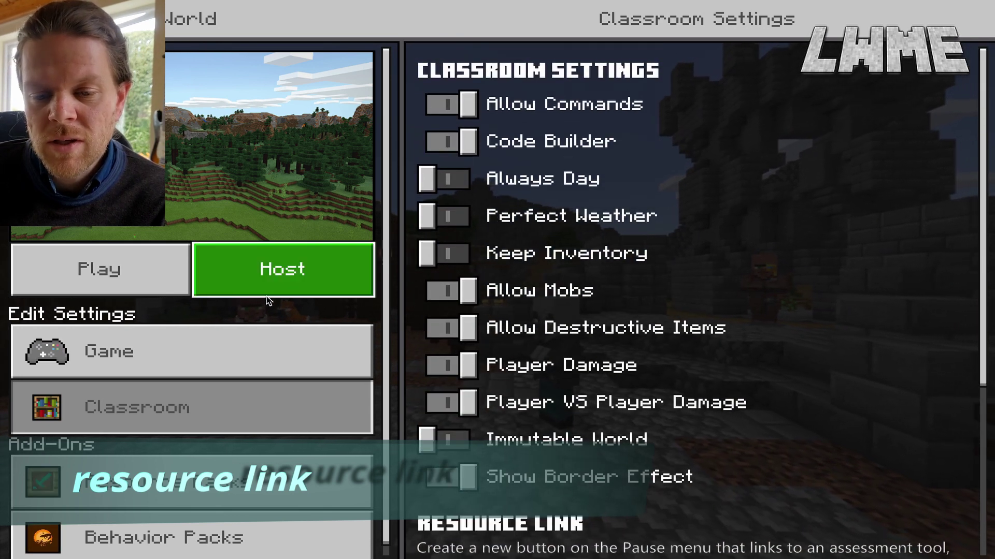
left_click(272, 264)
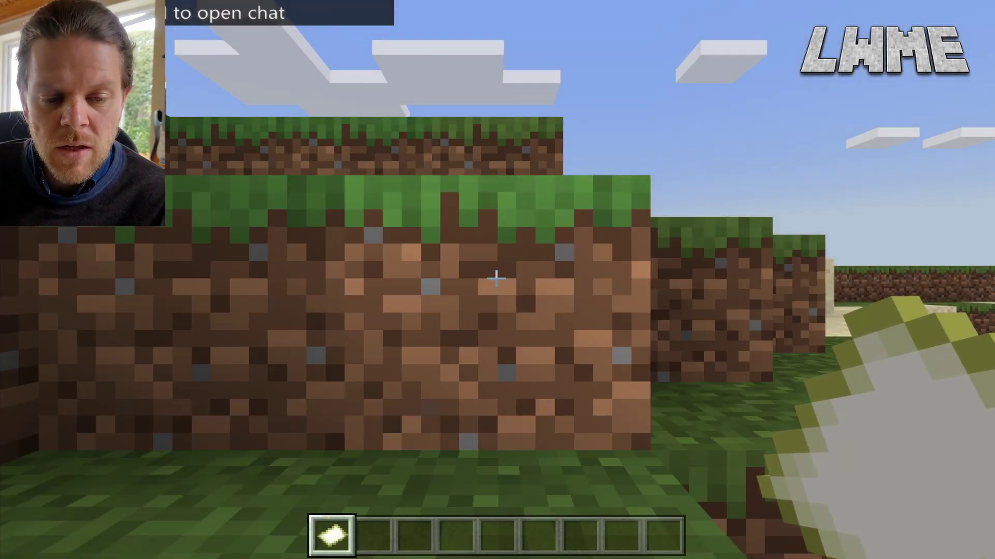
- Walk to the starter chest, check its saplings, food and tools, then switch to an empty hand
mouse_move(496, 280)
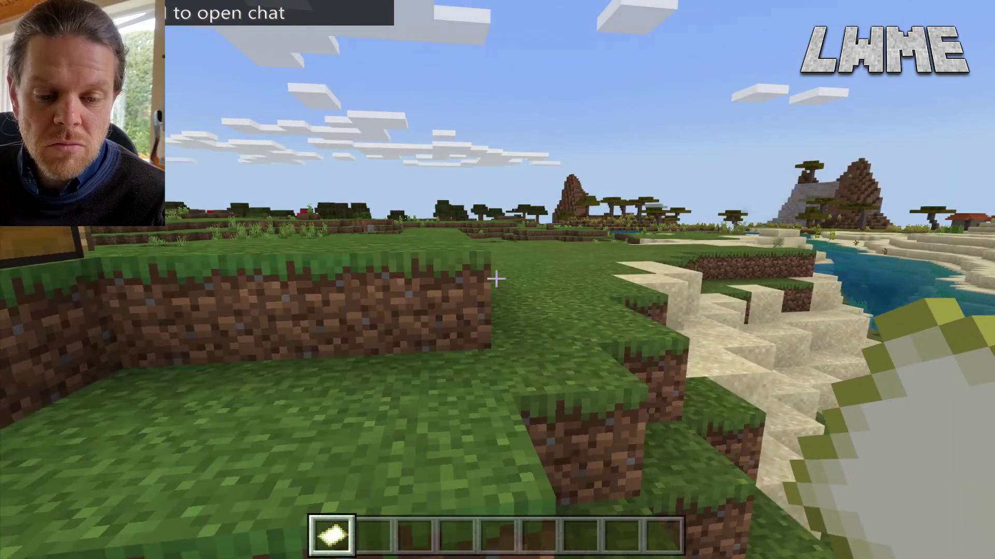
key("w")
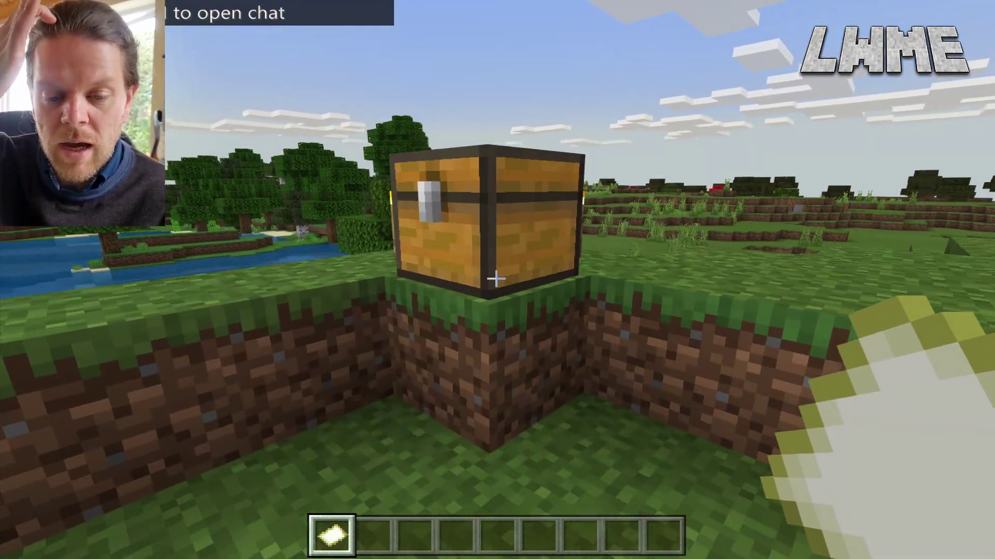
right_click(496, 280)
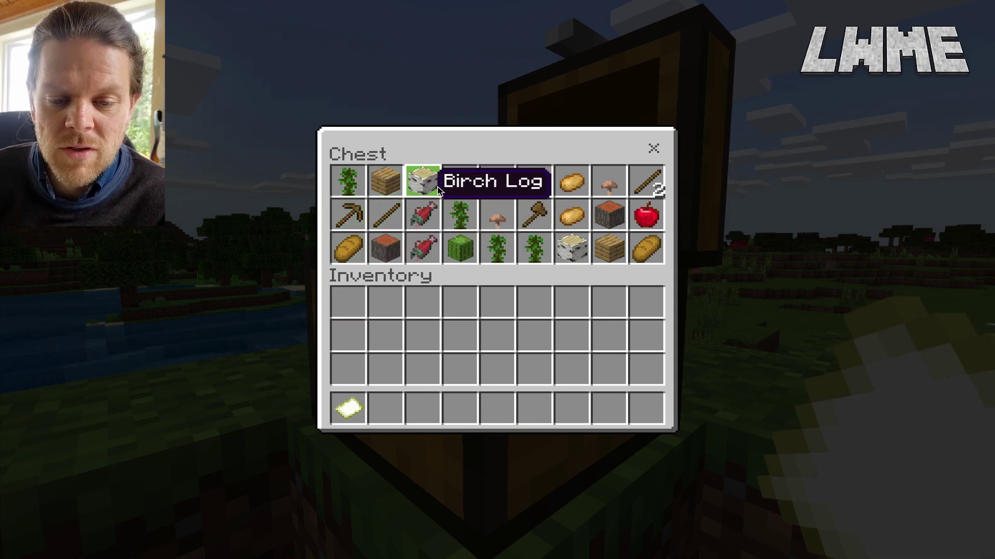
left_click(646, 152)
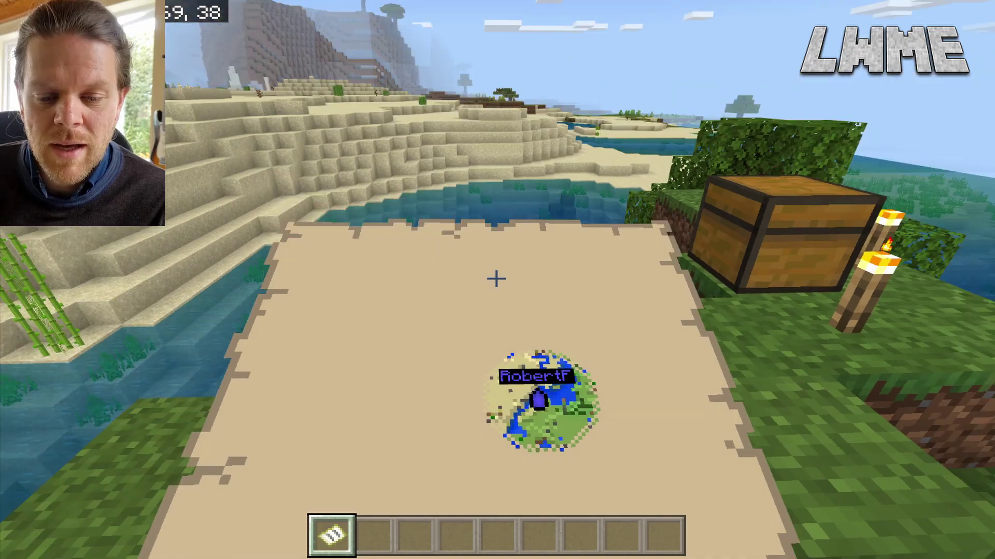
scroll(496, 278, "down", 1)
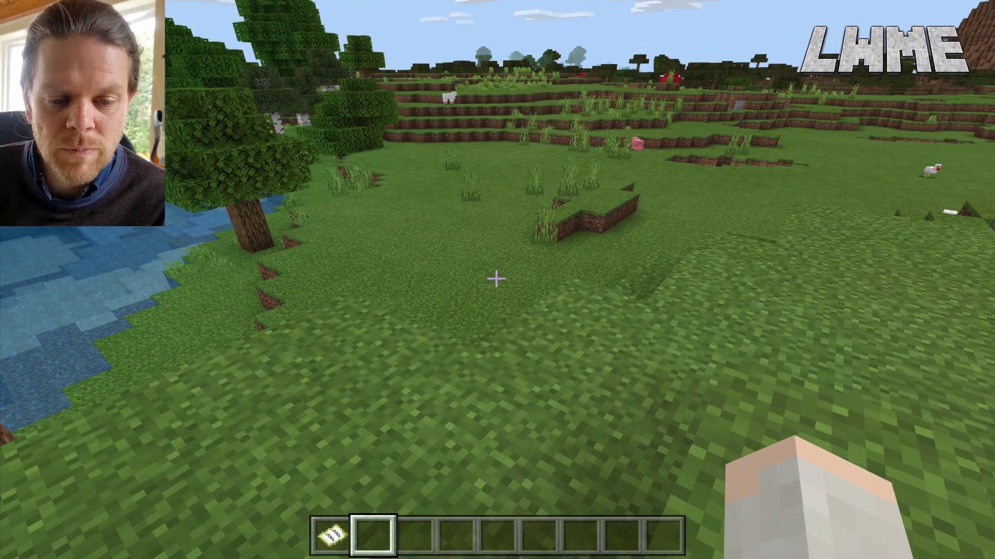
key("Escape")
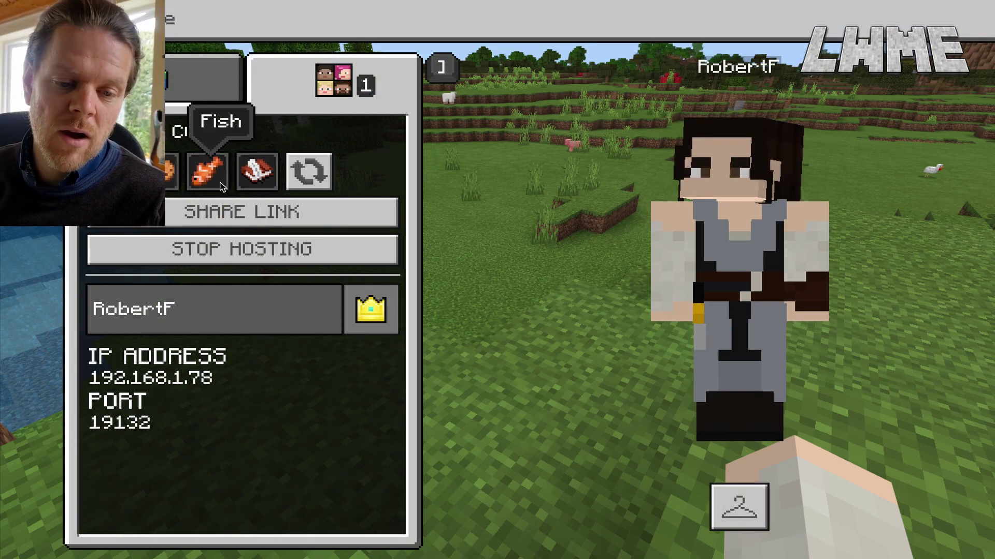
- Copy the world's join link via Share Link, then open the youtube resource link
left_click(233, 213)
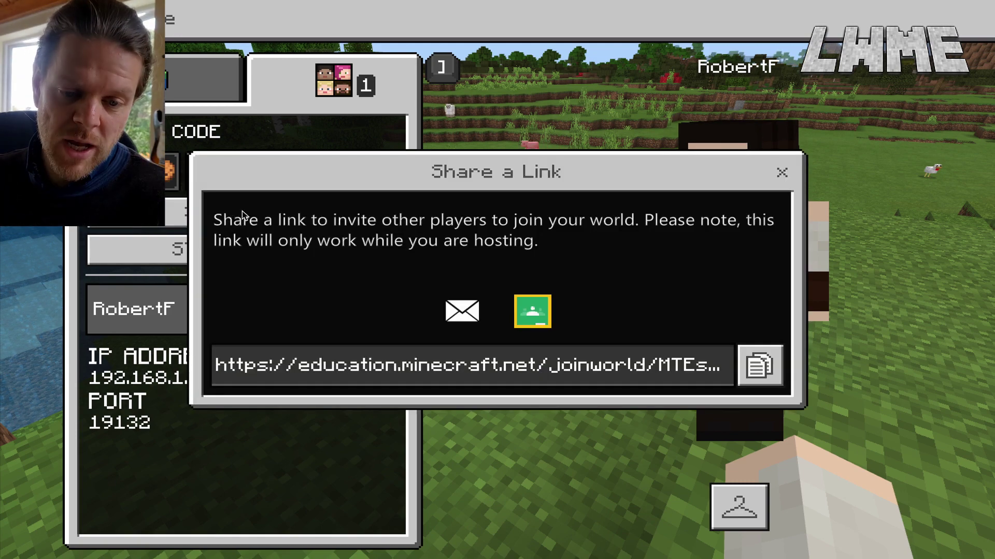
left_click(759, 365)
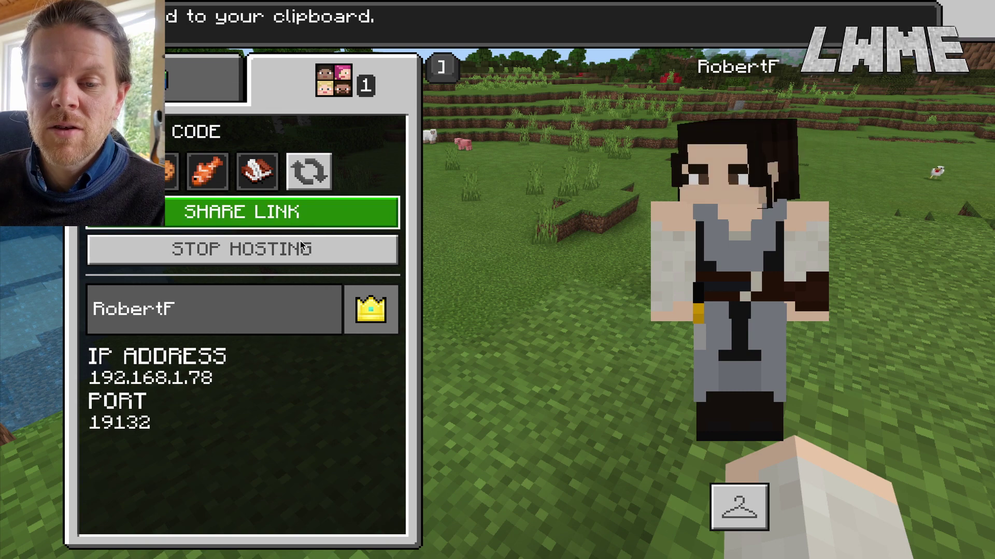
left_click(302, 214)
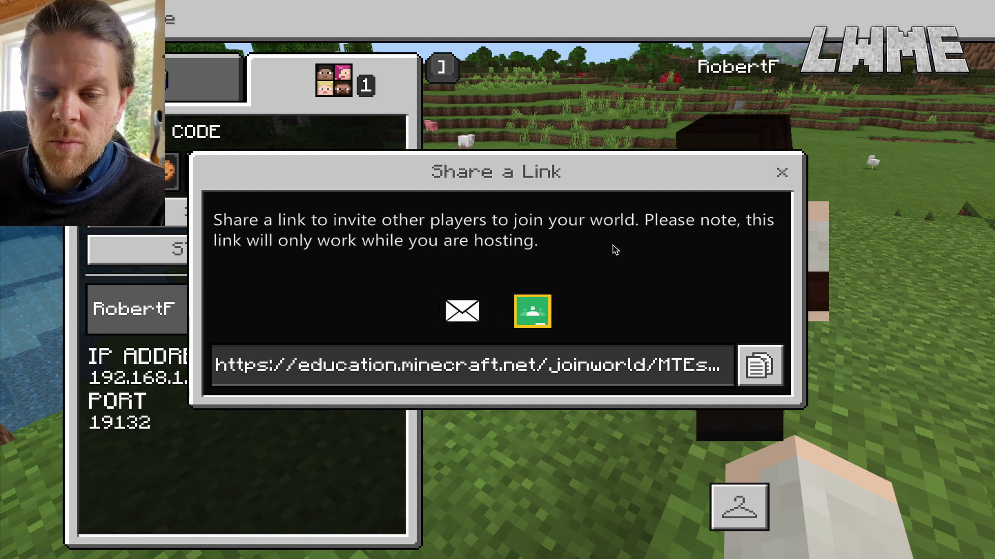
left_click(782, 172)
left_click(185, 88)
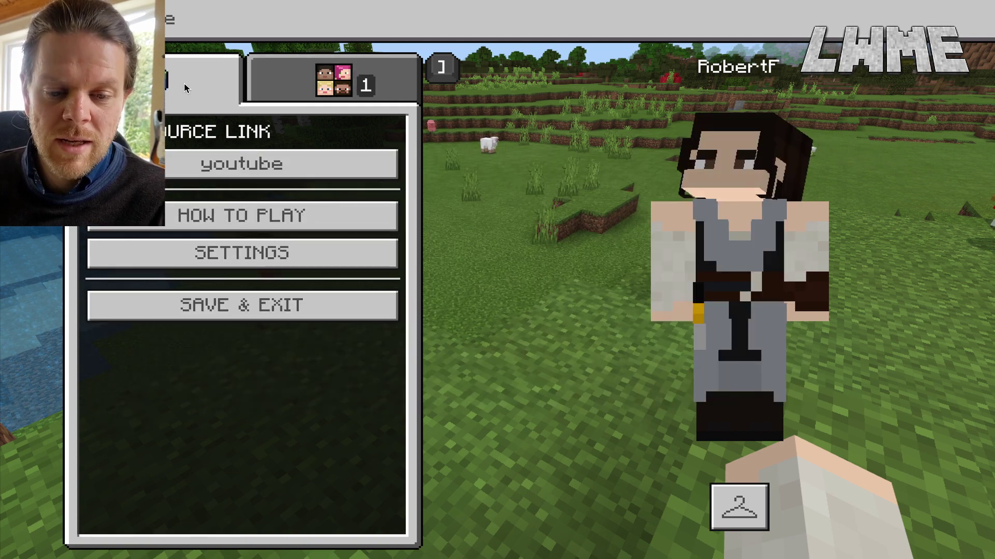
left_click(279, 159)
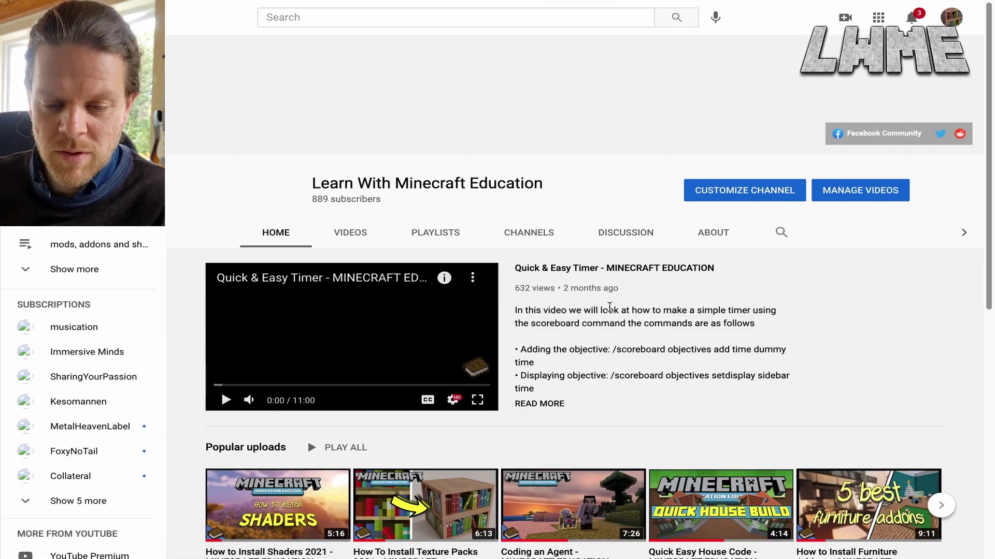
- Browse the Learn With Minecraft Education channel videos, then switch apps toward the game
scroll(609, 307, "down", 6)
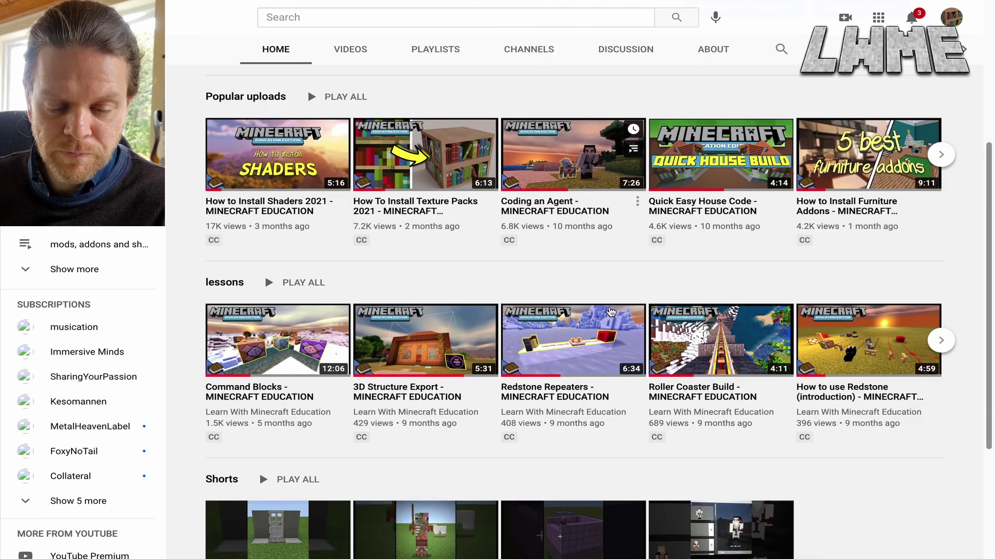
scroll(611, 311, "down", 2)
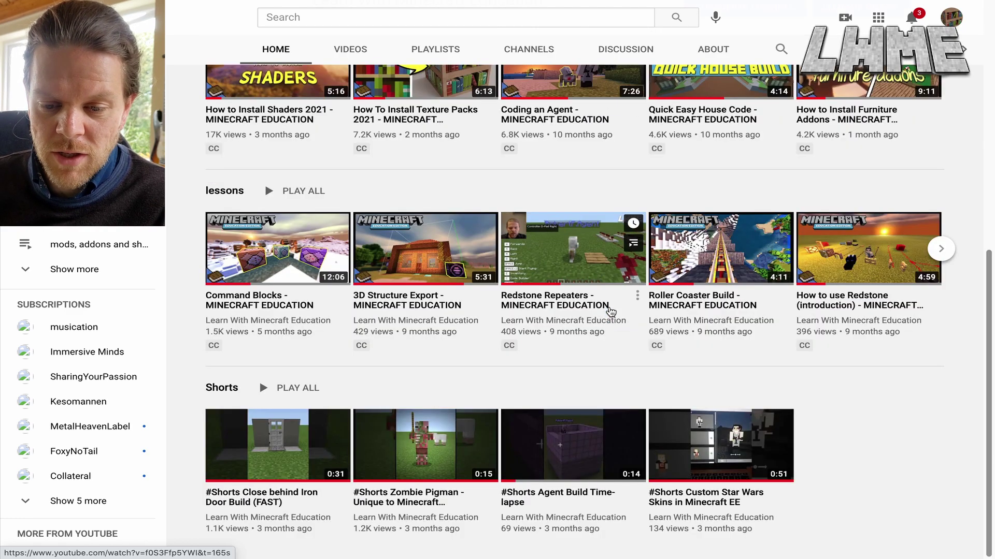
scroll(610, 311, "up", 8)
key("super+Tab")
key("super+Tab")
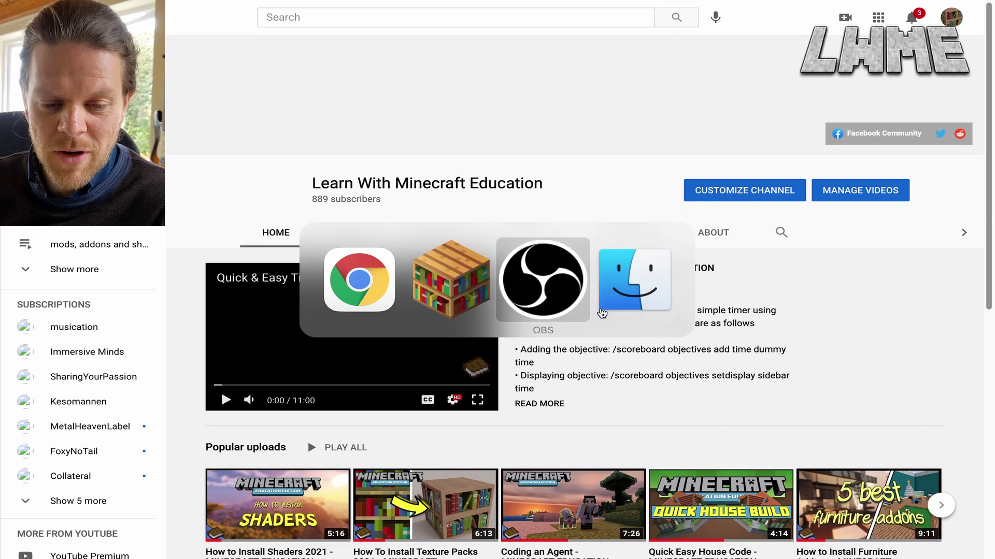
- Return to Minecraft and walk toward the river and desert
key("super+shift+Tab")
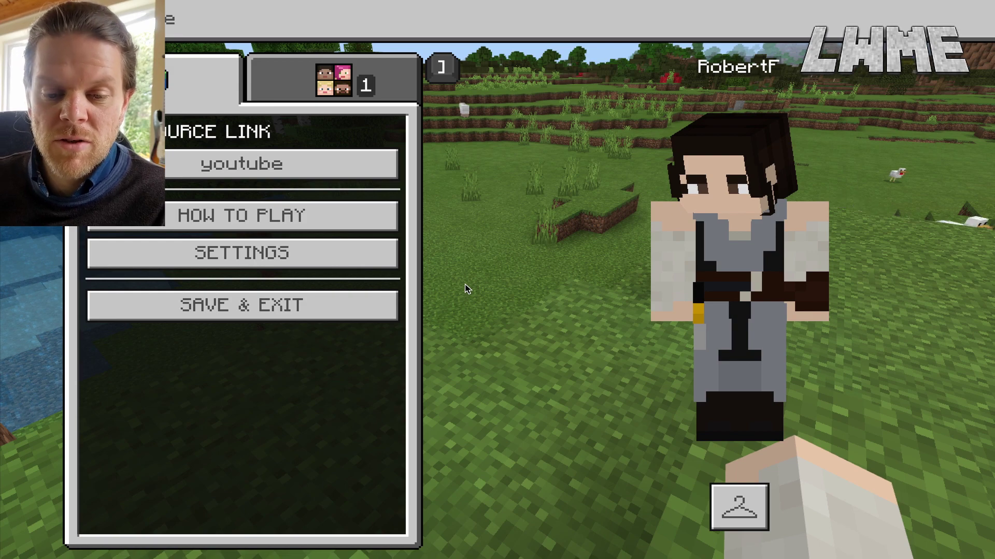
key("Escape")
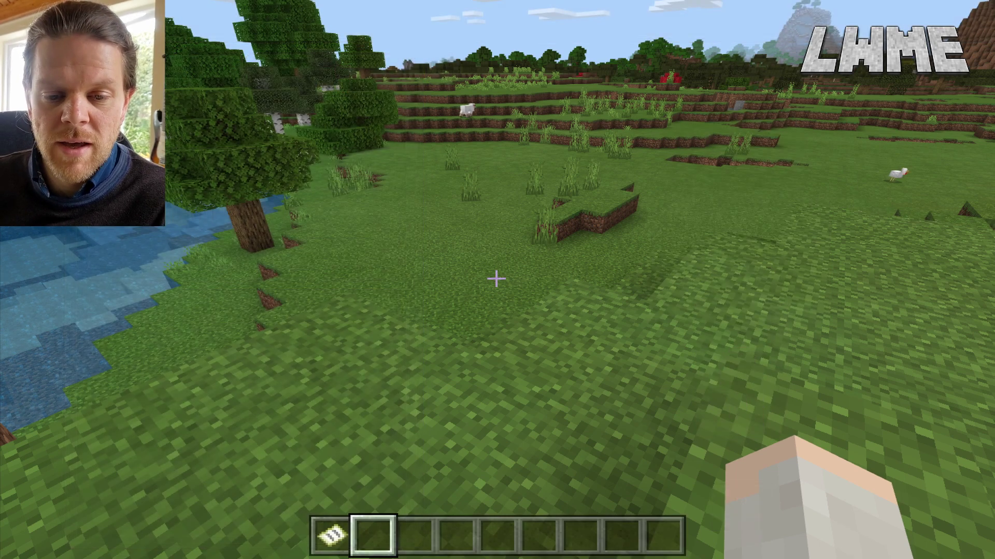
key("w")
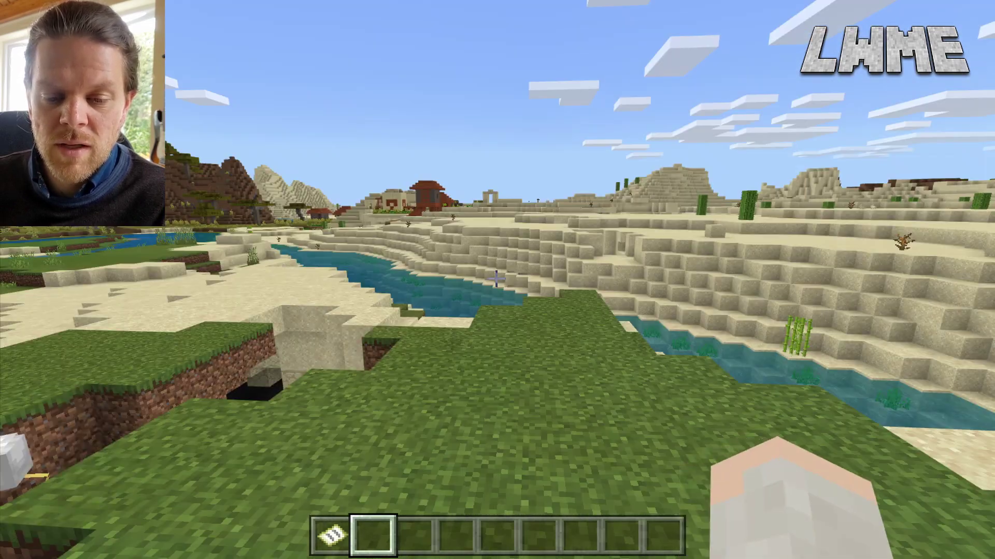
- Stop hosting and confirm ending the session, then begin saving and leaving the world
key("Escape")
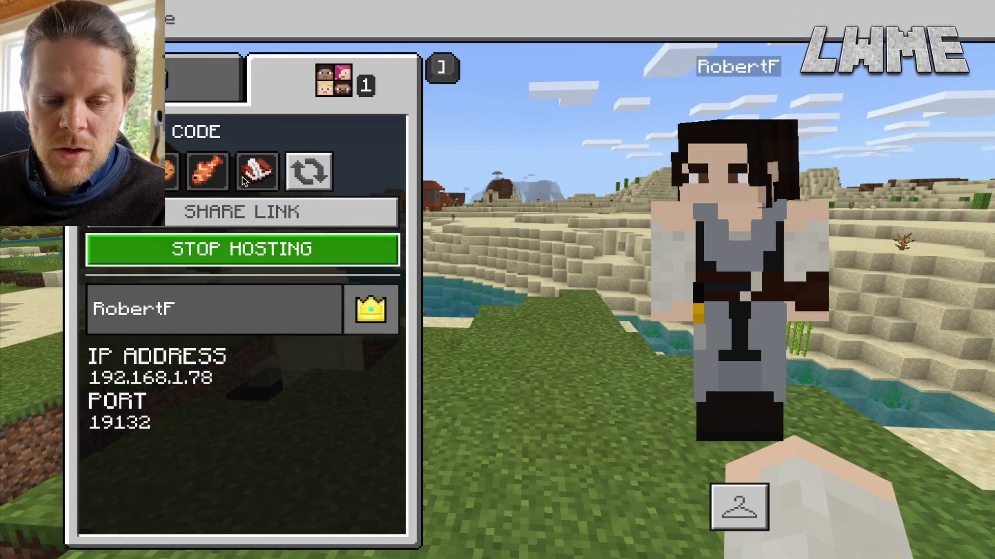
left_click(244, 258)
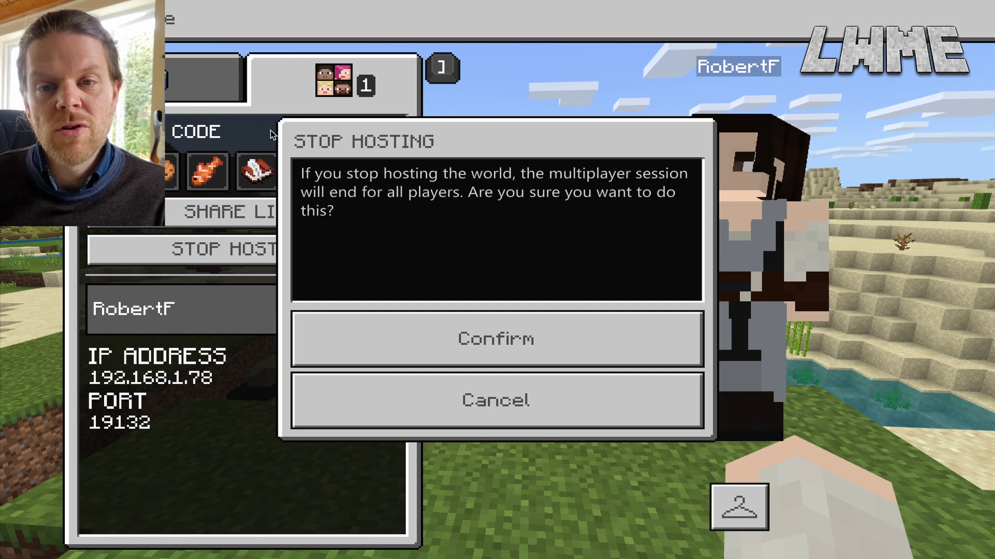
left_click(421, 332)
left_click(205, 78)
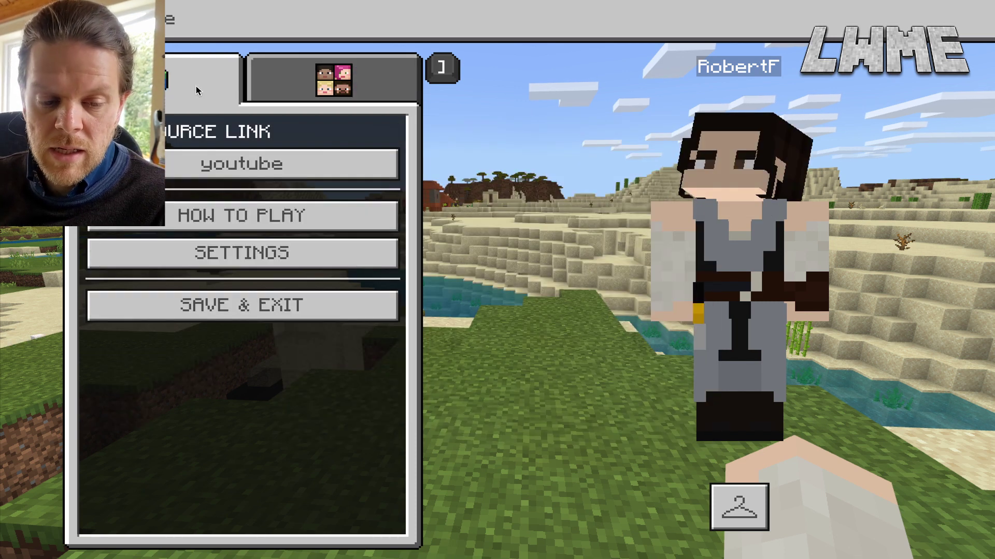
left_click(233, 299)
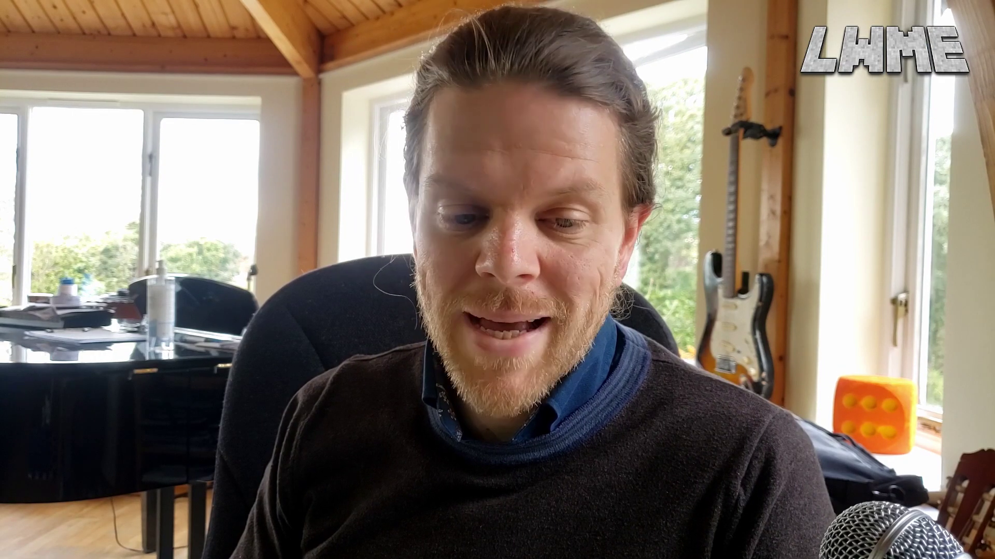